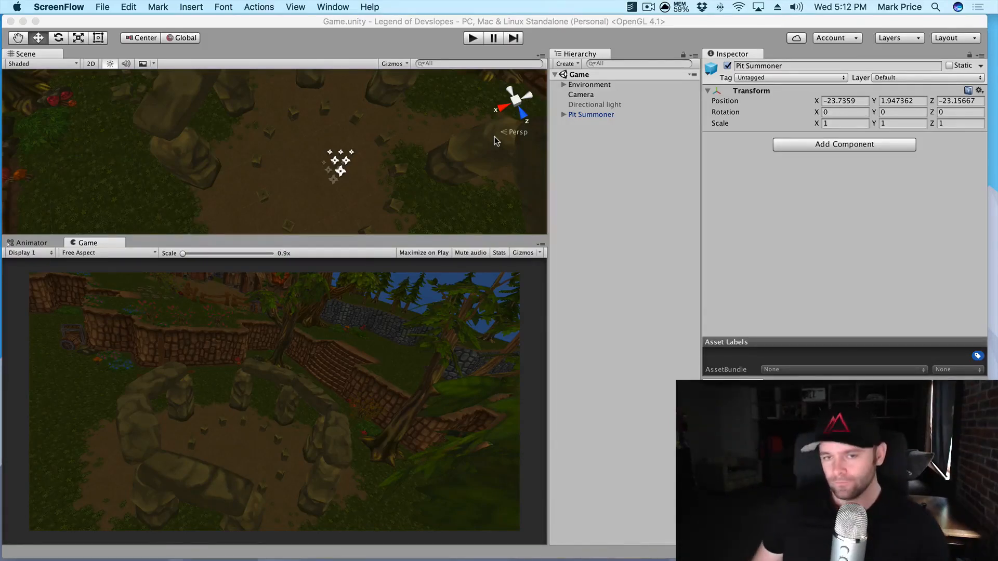
Enable the deactivated Directional light object so that it illuminates the environment.
{"action": "left_click", "coordinate": [613, 106]}
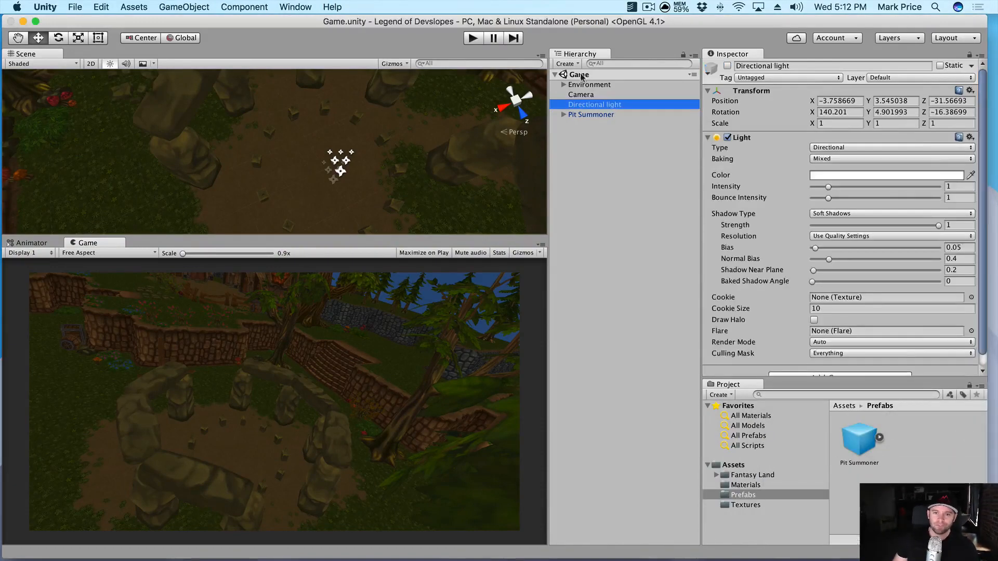
{"action": "left_click", "coordinate": [727, 66]}
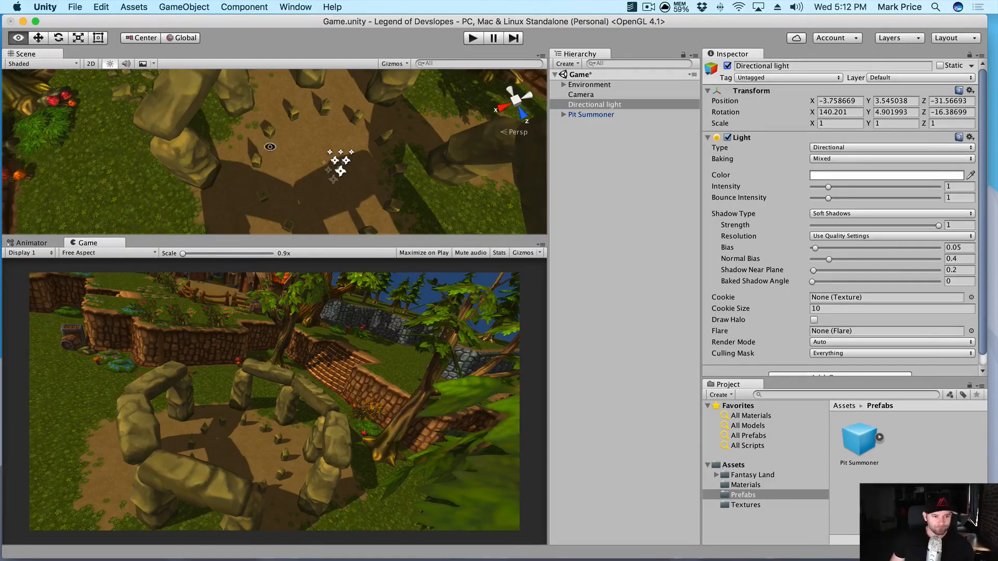
Examine the lit environment around the stone circle, village houses and lake from near and far.
{"action": "scroll", "coordinate": [271, 214], "scroll_direction": "down", "scroll_amount": 10}
{"action": "left_click_drag", "start_coordinate": [270, 147], "coordinate": [149, 125], "text": "alt"}
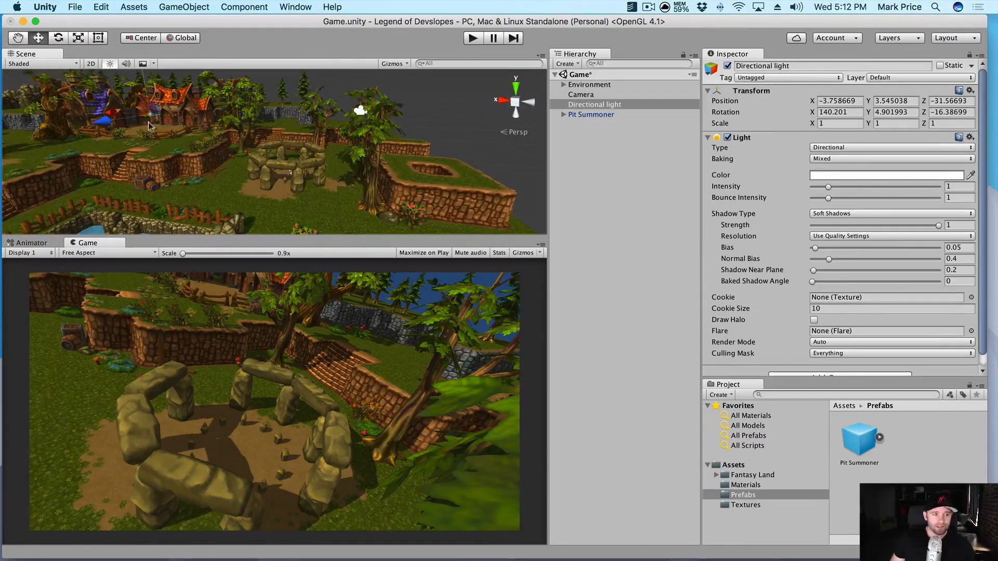
{"action": "middle_click_drag", "start_coordinate": [145, 124], "coordinate": [297, 125]}
{"action": "scroll", "coordinate": [307, 122], "scroll_direction": "up", "scroll_amount": 10}
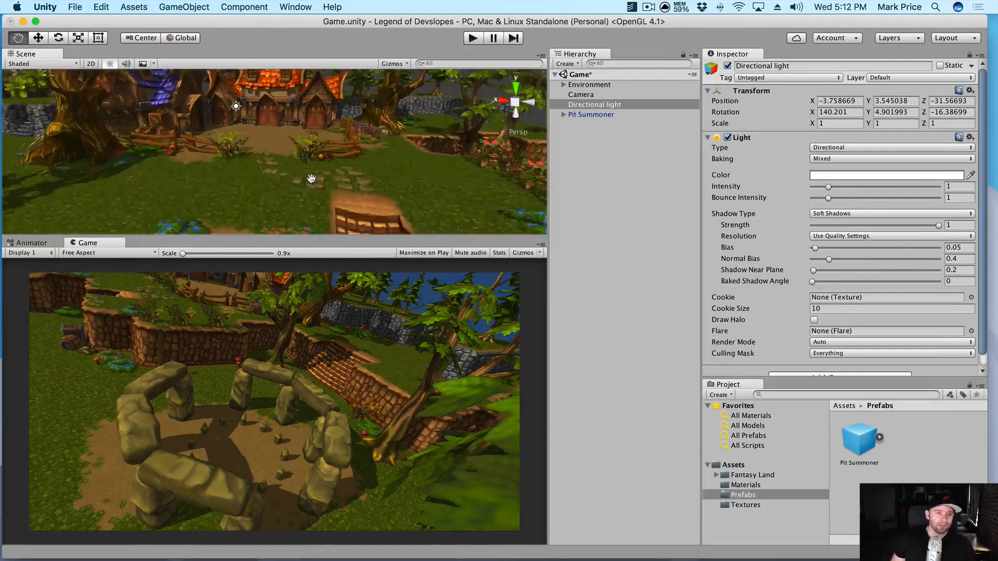
{"action": "scroll", "coordinate": [320, 167], "scroll_direction": "down", "scroll_amount": 10}
{"action": "left_click_drag", "start_coordinate": [321, 167], "coordinate": [285, 172], "text": "alt"}
{"action": "scroll", "coordinate": [286, 177], "scroll_direction": "down", "scroll_amount": 12}
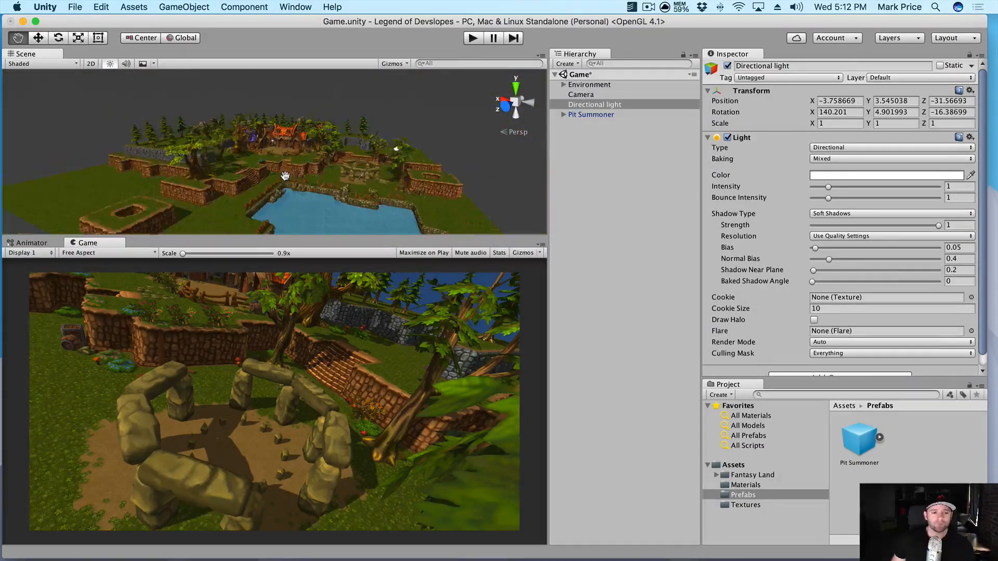
{"action": "scroll", "coordinate": [285, 182], "scroll_direction": "up", "scroll_amount": 10}
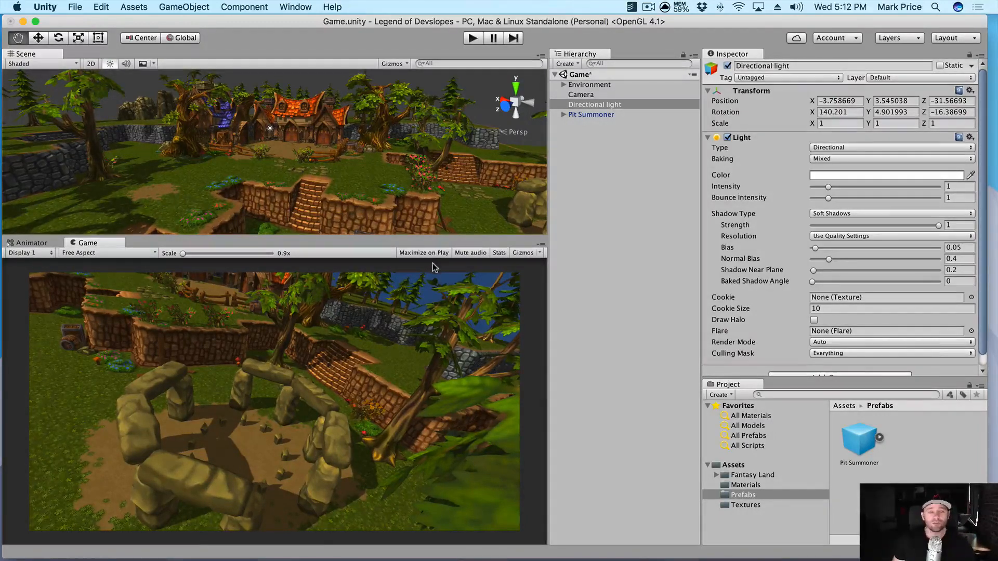
Toggle the Directional light's Light component repeatedly to compare the scene with and without it, leaving it disabled.
{"action": "left_click", "coordinate": [593, 95]}
{"action": "left_click", "coordinate": [595, 104]}
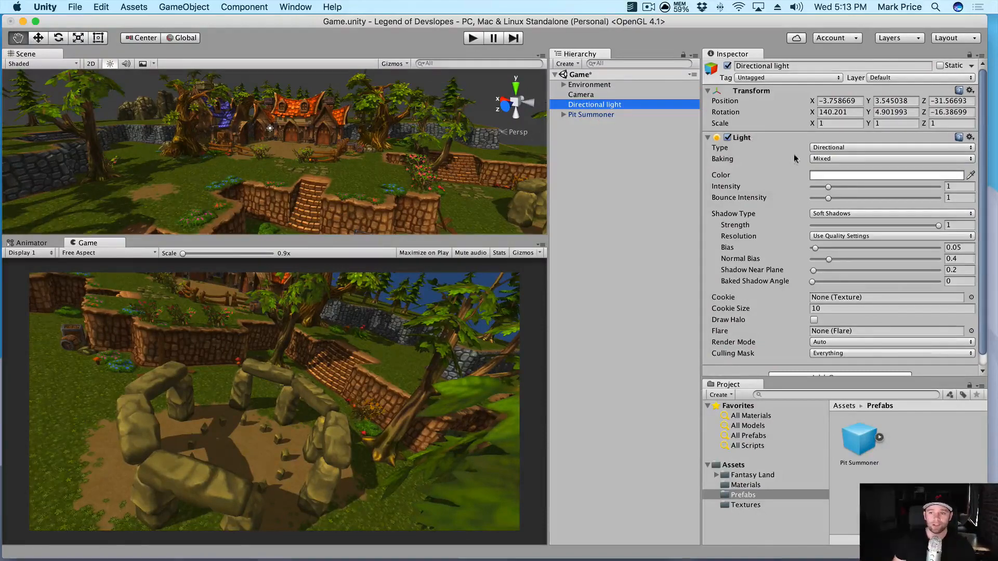
{"action": "left_click", "coordinate": [728, 138]}
{"action": "left_click", "coordinate": [727, 138]}
{"action": "left_click", "coordinate": [728, 138]}
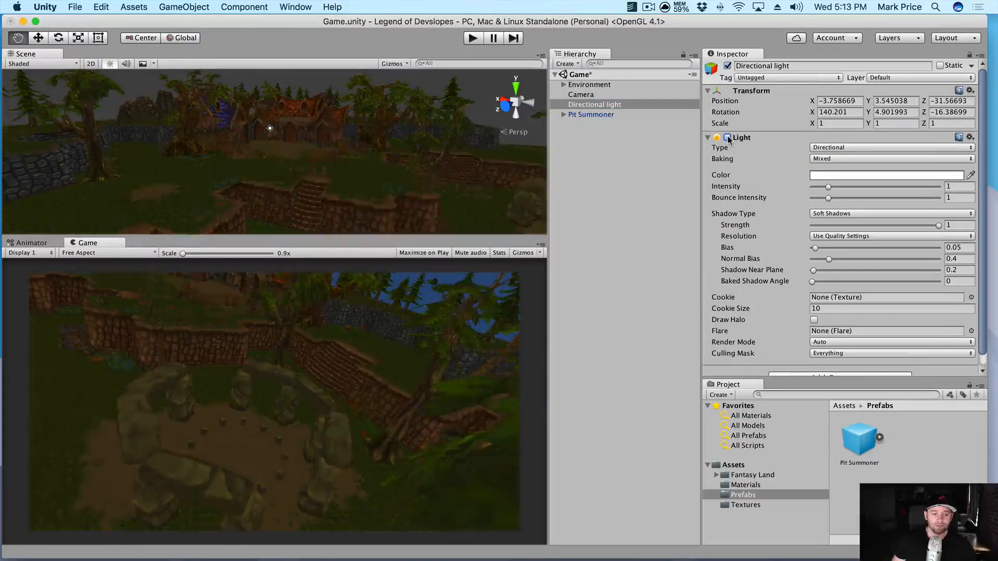
{"action": "left_click", "coordinate": [728, 138]}
{"action": "left_click", "coordinate": [727, 138]}
{"action": "left_click", "coordinate": [728, 138]}
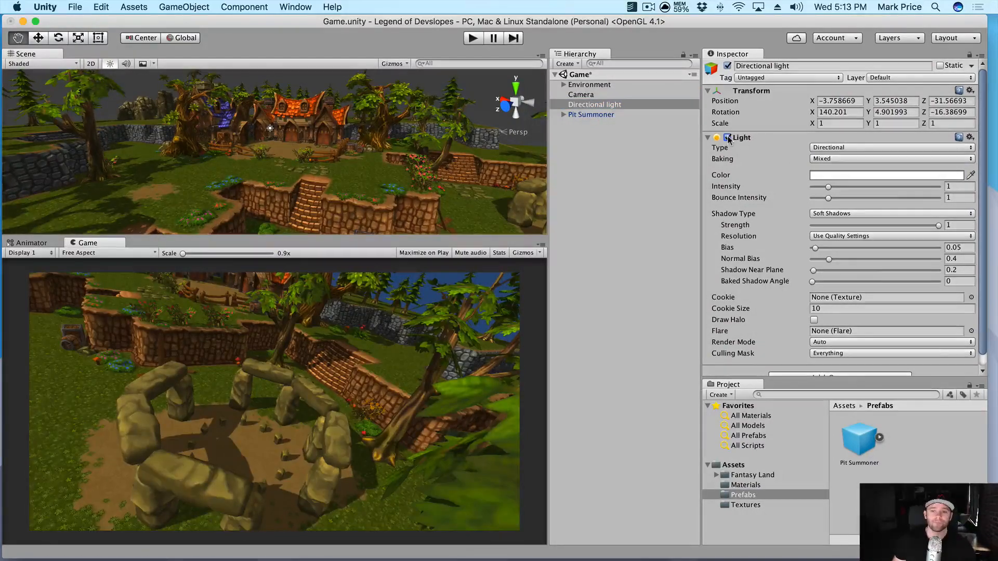
{"action": "left_click", "coordinate": [727, 138]}
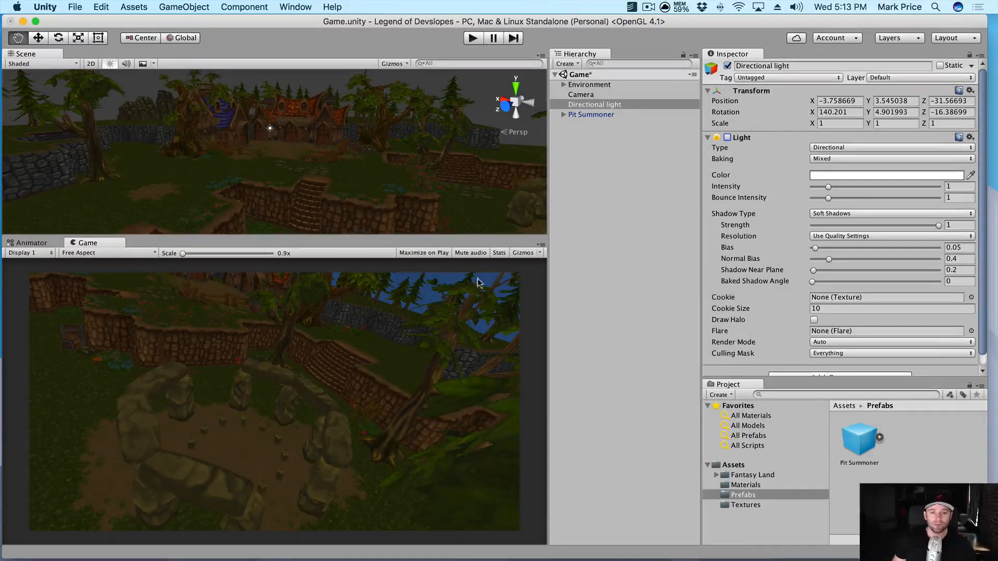
Rotate the Camera object in local orientation to turn its view from the stone circle toward the village houses.
{"action": "left_click", "coordinate": [605, 96]}
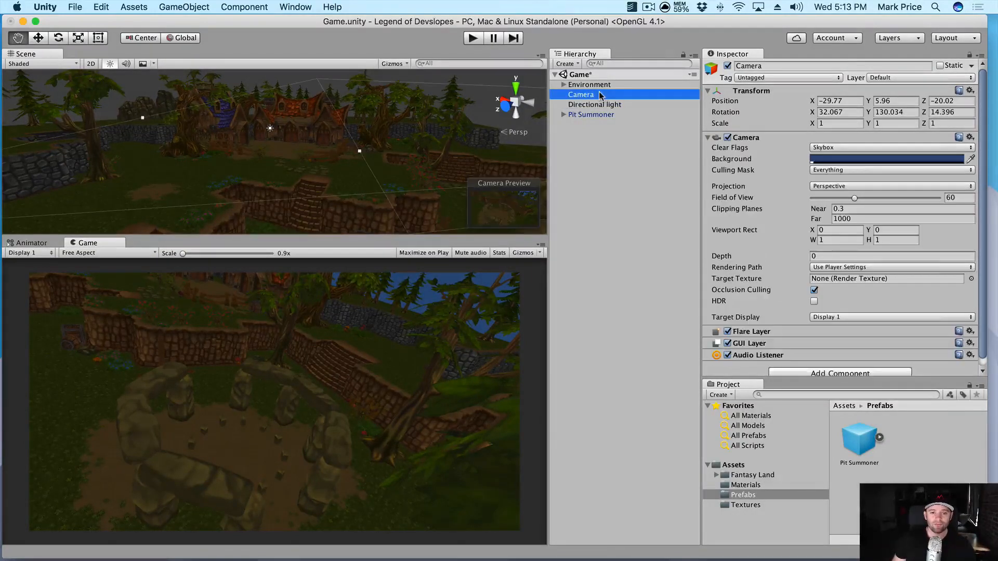
{"action": "left_click_drag", "start_coordinate": [380, 167], "coordinate": [395, 162], "text": "alt"}
{"action": "scroll", "coordinate": [389, 170], "scroll_direction": "down", "scroll_amount": 10}
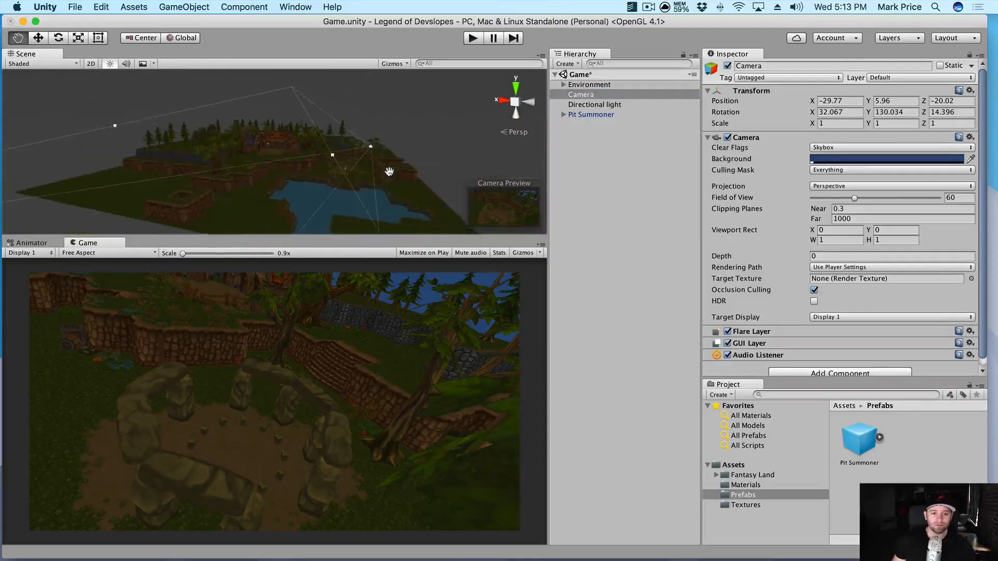
{"action": "key", "text": "e"}
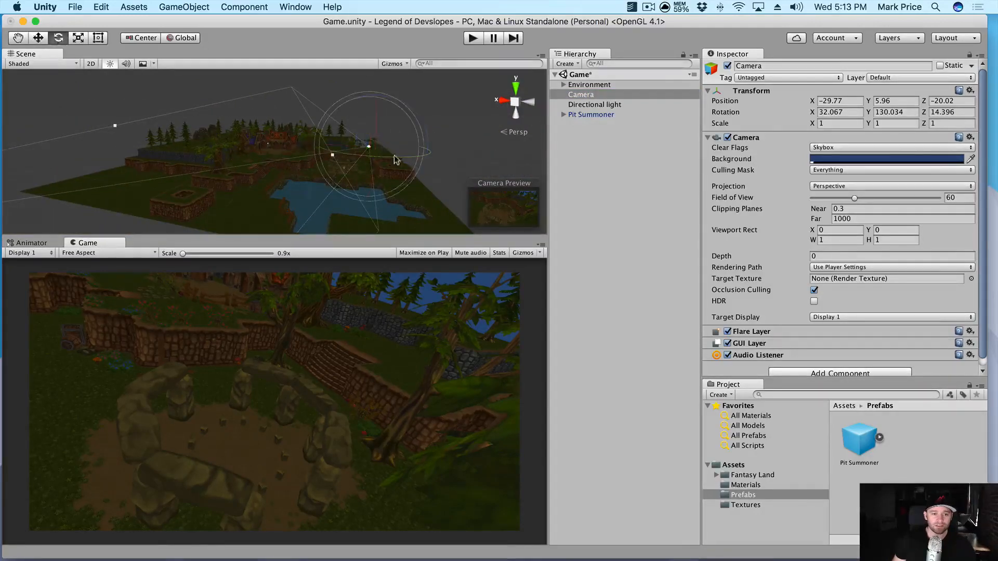
{"action": "left_click", "coordinate": [176, 36]}
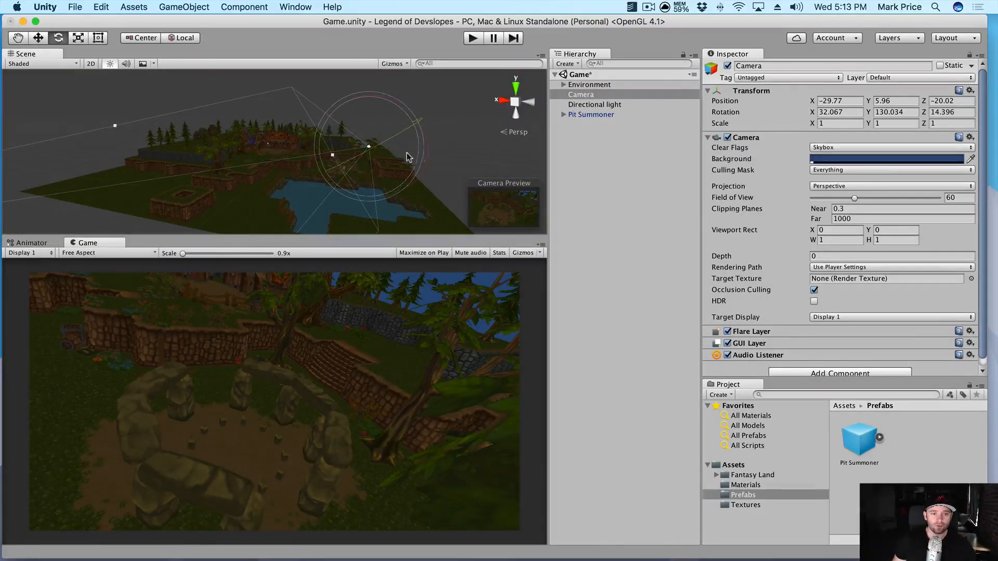
{"action": "left_click_drag", "start_coordinate": [403, 156], "coordinate": [380, 230], "text": "alt"}
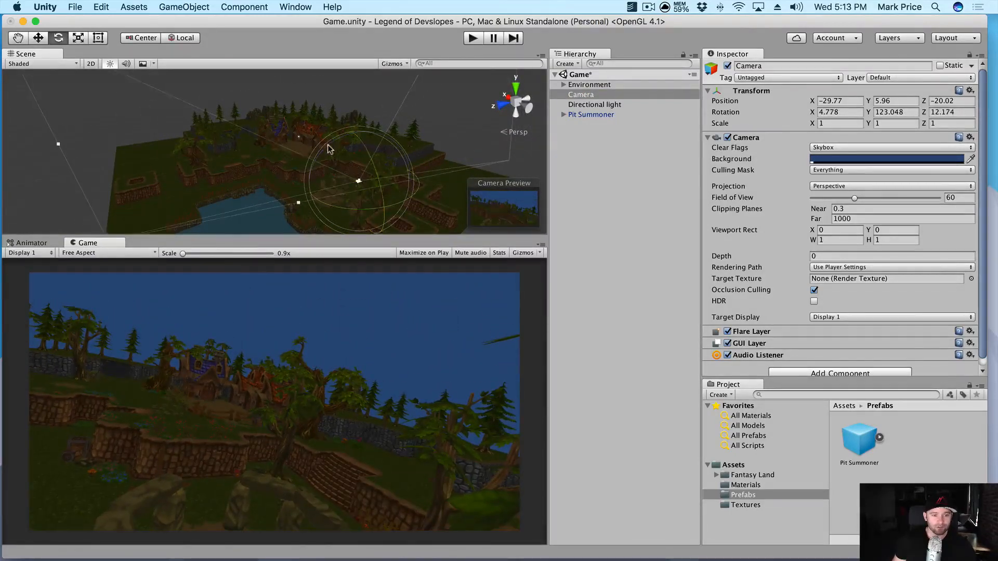
{"action": "left_click_drag", "start_coordinate": [329, 149], "coordinate": [295, 179]}
Move the Camera closer to the village houses, to about X -11.34, Y 4.39, Z -20.15.
{"action": "key", "text": "w"}
{"action": "scroll", "coordinate": [295, 184], "scroll_direction": "up", "scroll_amount": 8}
{"action": "left_click_drag", "start_coordinate": [373, 174], "coordinate": [313, 214]}
{"action": "key", "text": "e"}
{"action": "key", "text": "w"}
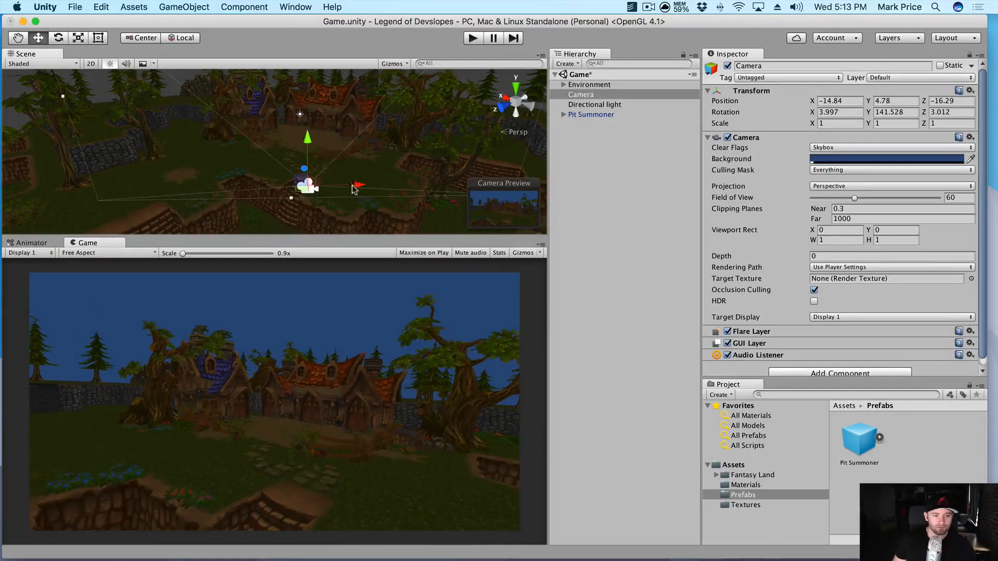
{"action": "left_click_drag", "start_coordinate": [352, 189], "coordinate": [321, 157]}
Level the Camera to a rotation of about X 4.569, Y 142.831, Z 0.489 and save the scene.
{"action": "key", "text": "e"}
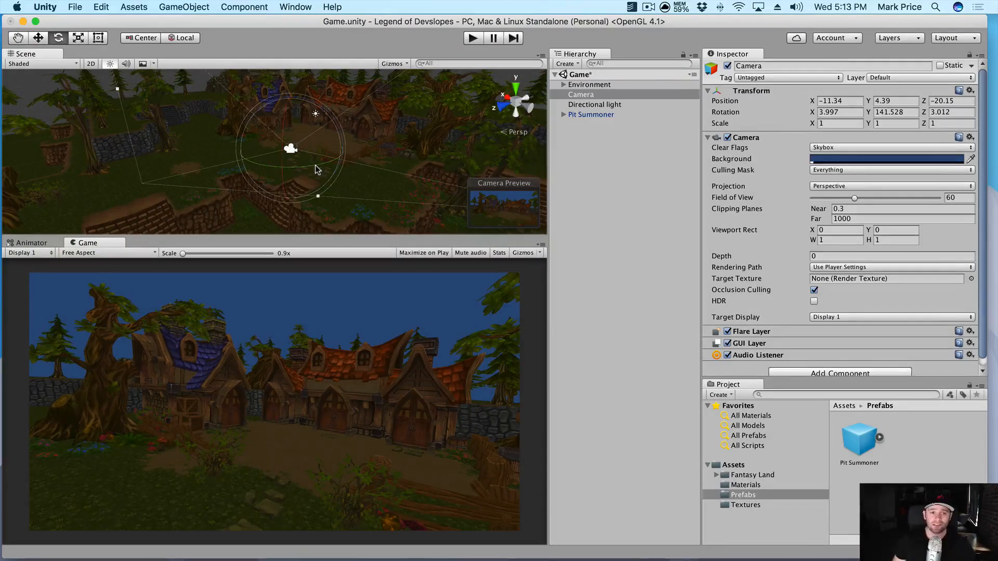
{"action": "left_click_drag", "start_coordinate": [318, 170], "coordinate": [314, 164]}
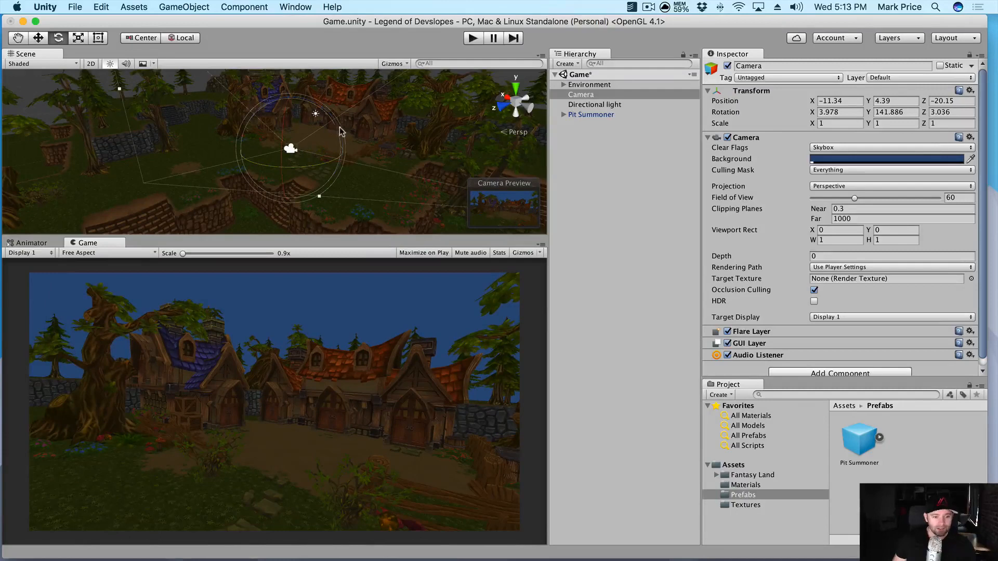
{"action": "left_click_drag", "start_coordinate": [340, 131], "coordinate": [343, 136]}
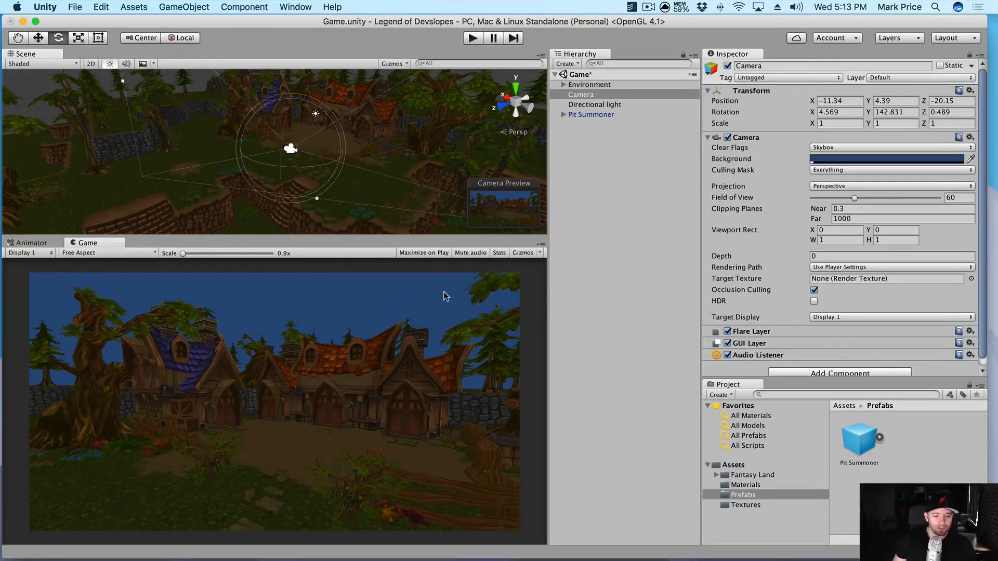
{"action": "key", "text": "super+s"}
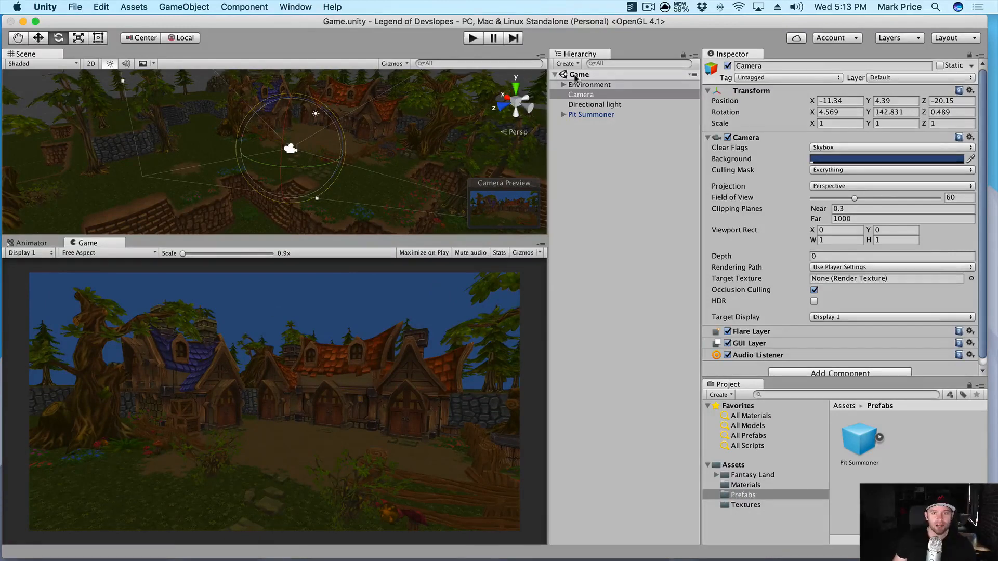
Toggle the Directional light object off and back on while its Light component is disabled to check the effect.
{"action": "left_click", "coordinate": [595, 105]}
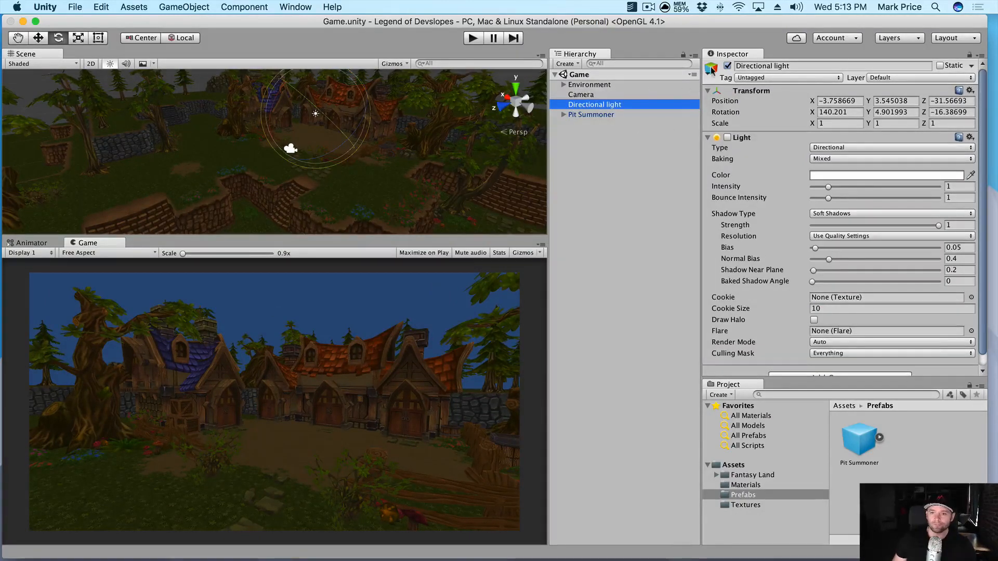
{"action": "left_click", "coordinate": [599, 167]}
{"action": "left_click", "coordinate": [612, 105]}
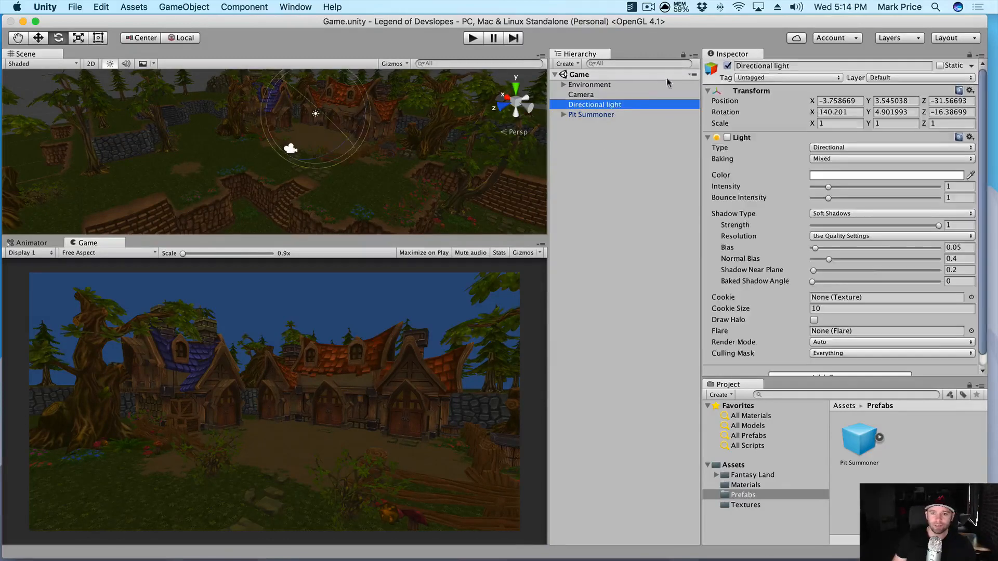
{"action": "left_click", "coordinate": [727, 66]}
{"action": "left_click", "coordinate": [727, 66]}
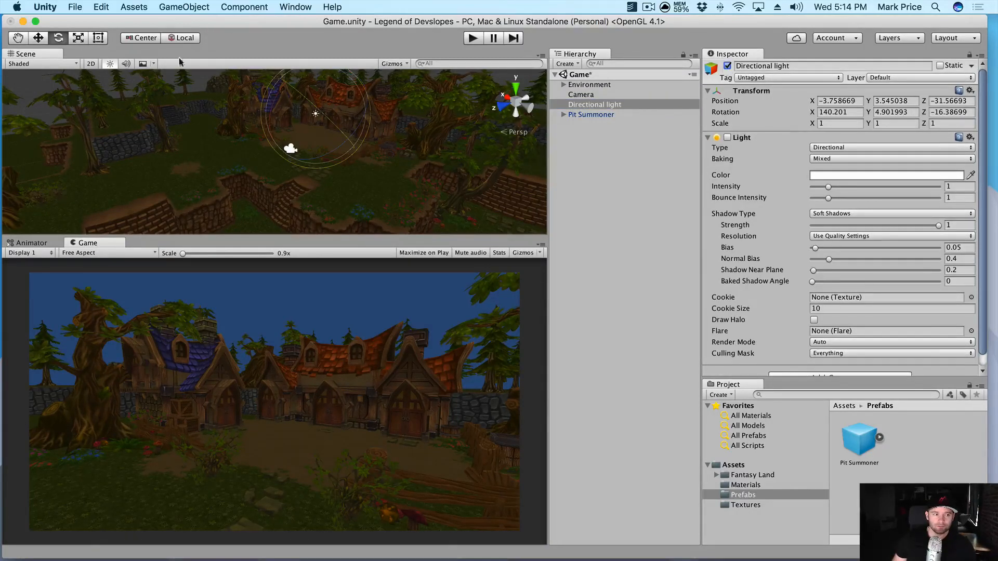
Toggle the Scene view's lighting display off and on over the village houses to compare it with the scene lighting.
{"action": "scroll", "coordinate": [290, 165], "scroll_direction": "down", "scroll_amount": 3}
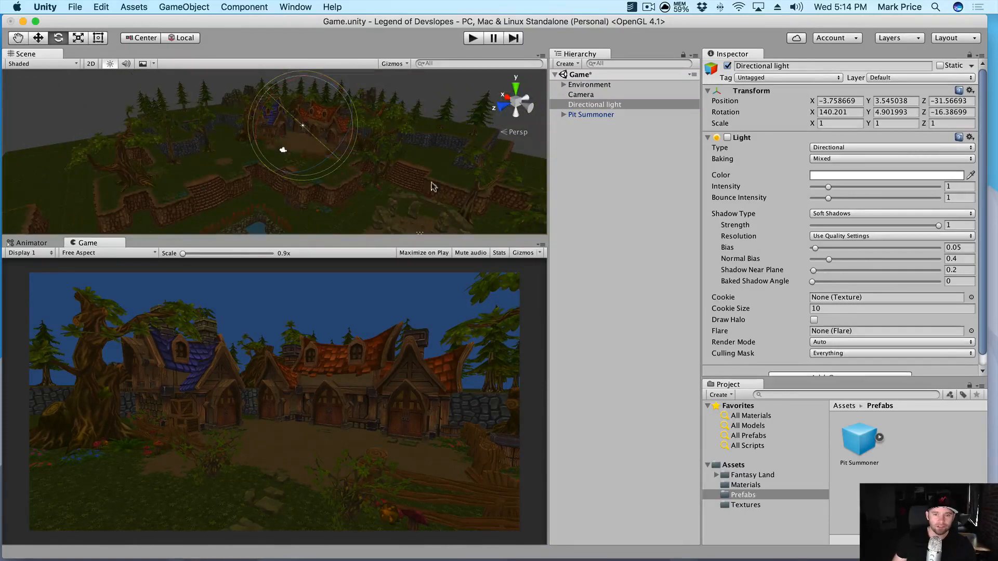
{"action": "left_click_drag", "start_coordinate": [208, 120], "coordinate": [256, 111], "text": "alt"}
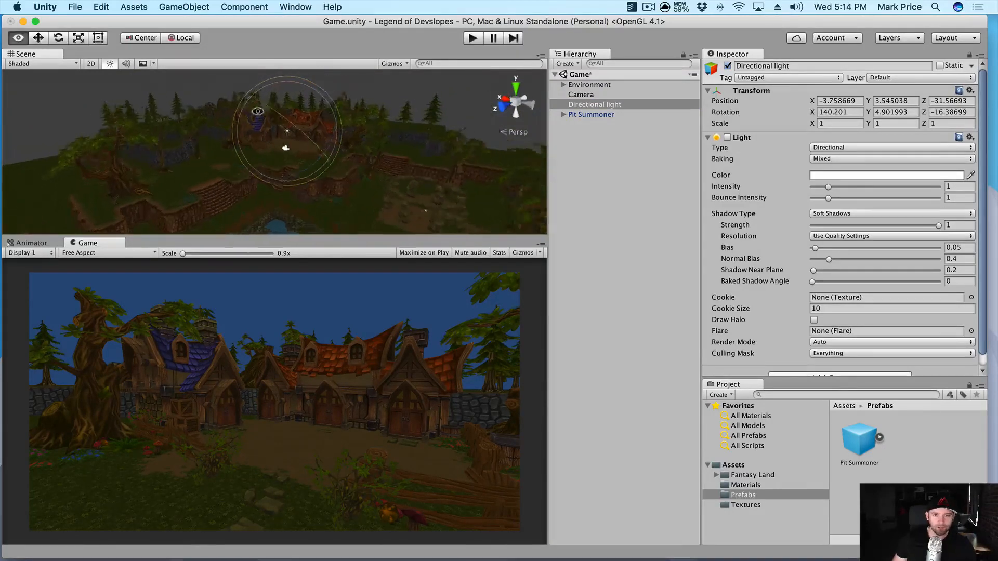
{"action": "scroll", "coordinate": [267, 145], "scroll_direction": "up", "scroll_amount": 5}
{"action": "left_click", "coordinate": [605, 117]}
{"action": "left_click", "coordinate": [599, 104]}
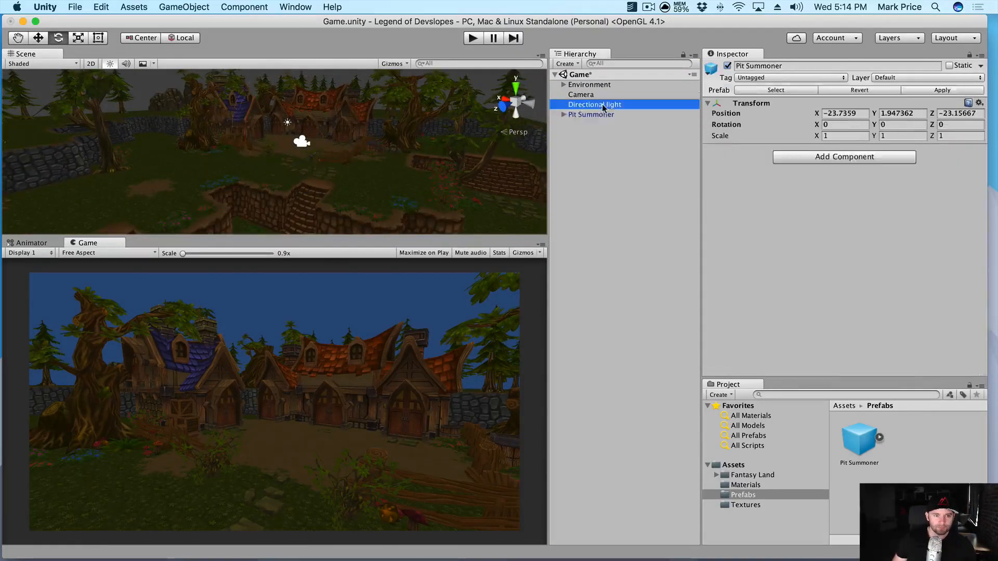
{"action": "left_click_drag", "start_coordinate": [400, 135], "coordinate": [359, 164], "text": "alt"}
{"action": "key", "text": "q"}
{"action": "scroll", "coordinate": [359, 164], "scroll_direction": "down", "scroll_amount": 3}
{"action": "left_click", "coordinate": [108, 65]}
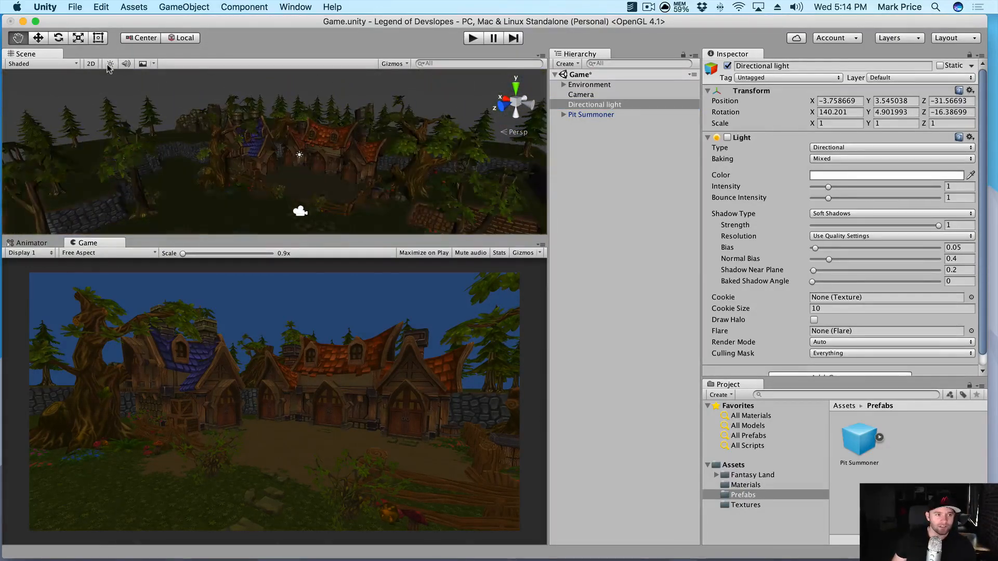
{"action": "left_click", "coordinate": [108, 65]}
{"action": "left_click", "coordinate": [108, 65]}
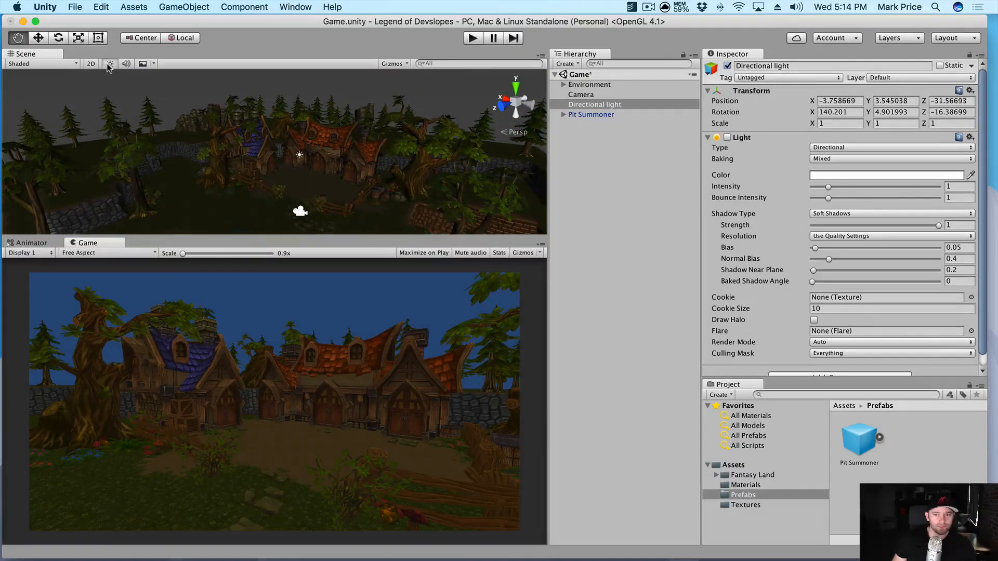
{"action": "left_click", "coordinate": [109, 66]}
{"action": "left_click_drag", "start_coordinate": [392, 173], "coordinate": [391, 158]}
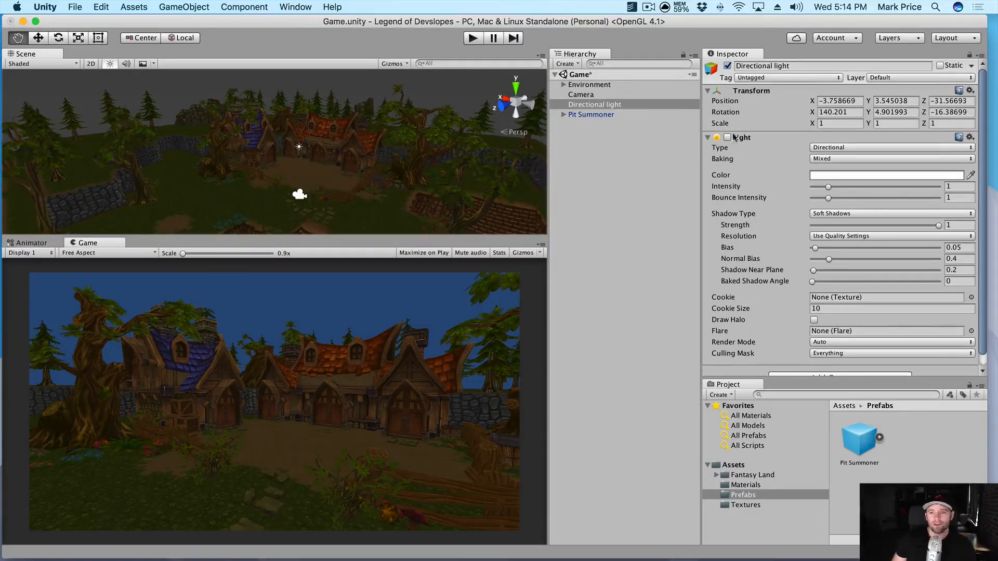
Enable the Directional light's Light component, then toggle the whole object off and back on to compare the lighting.
{"action": "left_click", "coordinate": [727, 137]}
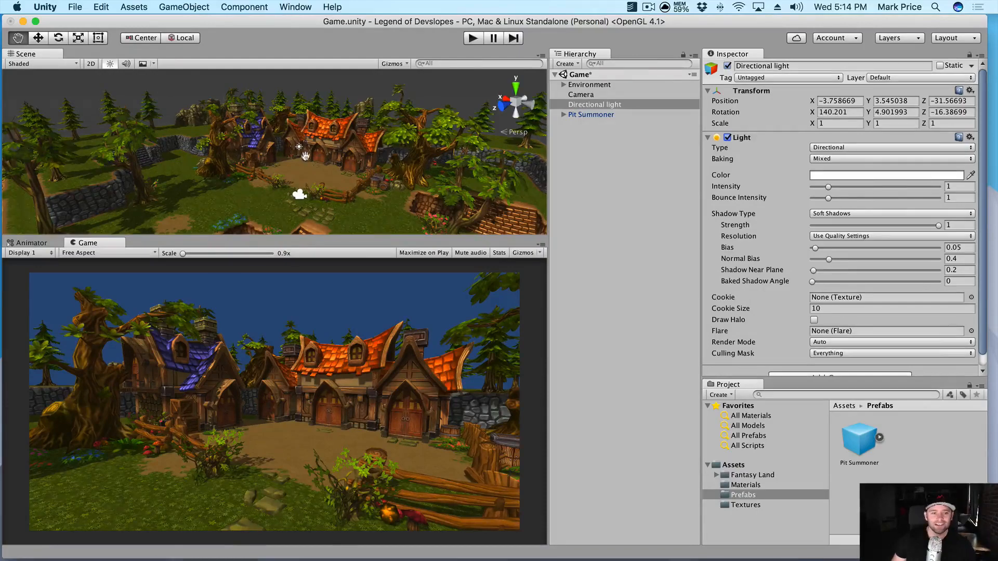
{"action": "key", "text": "f"}
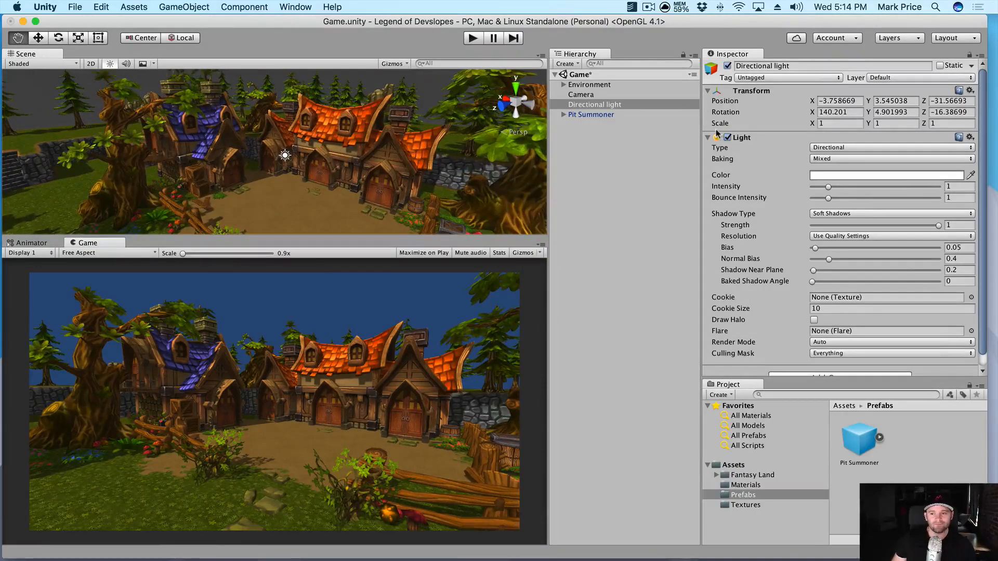
{"action": "left_click", "coordinate": [727, 66]}
{"action": "left_click", "coordinate": [727, 66]}
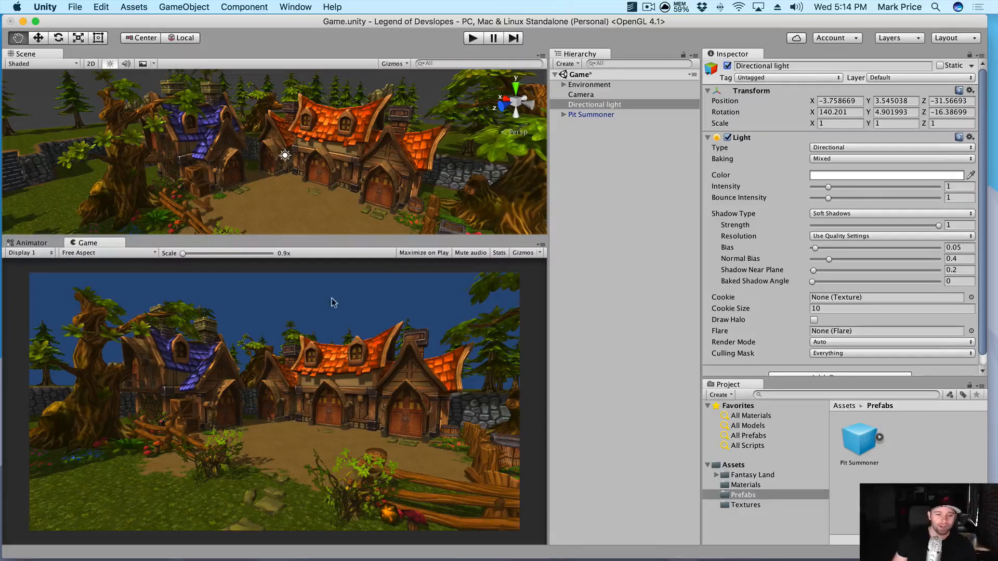
{"action": "scroll", "coordinate": [426, 106], "scroll_direction": "down", "scroll_amount": 3}
{"action": "scroll", "coordinate": [422, 106], "scroll_direction": "down", "scroll_amount": 2}
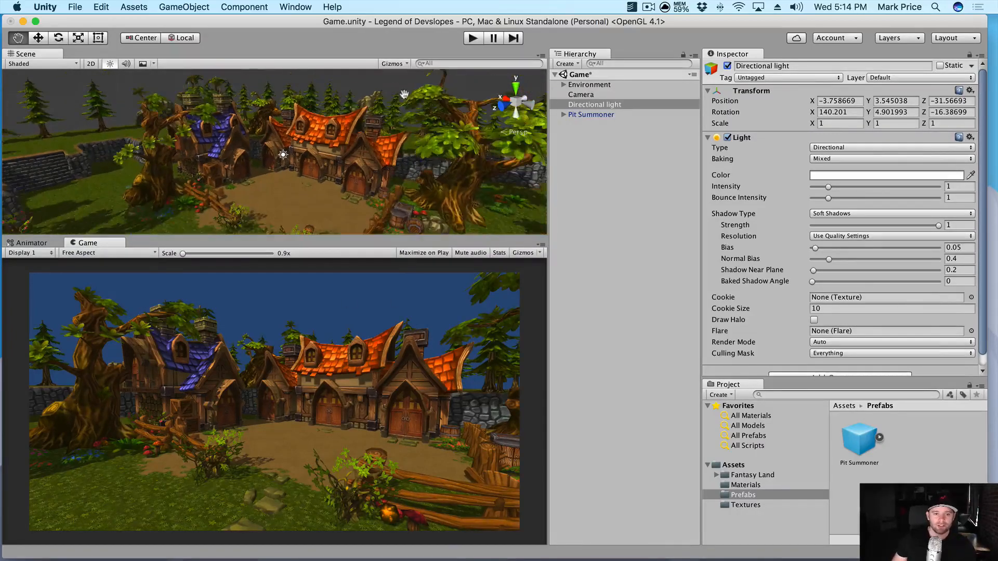
{"action": "left_click_drag", "start_coordinate": [404, 94], "coordinate": [396, 107]}
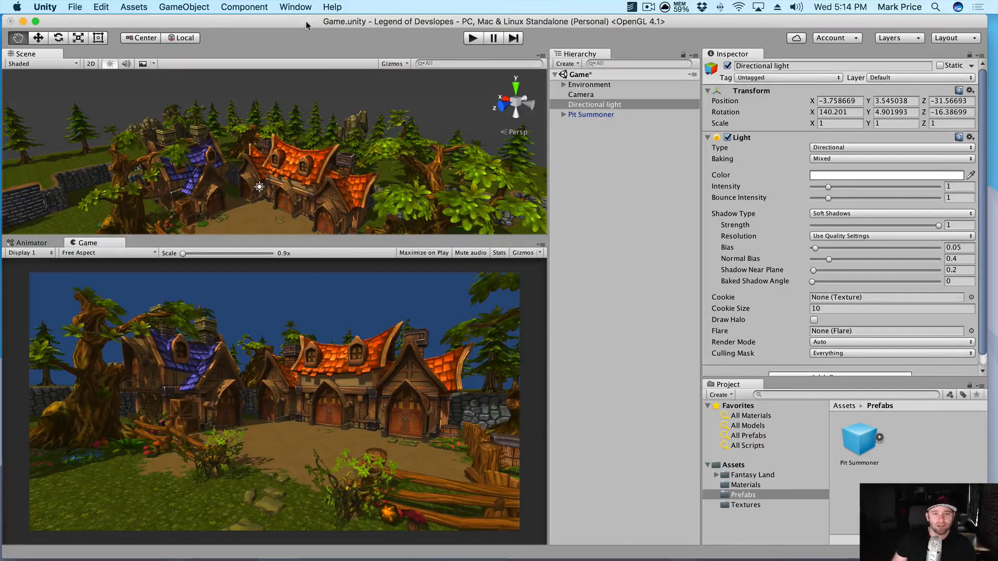
{"action": "left_click", "coordinate": [629, 113]}
{"action": "left_click", "coordinate": [632, 105]}
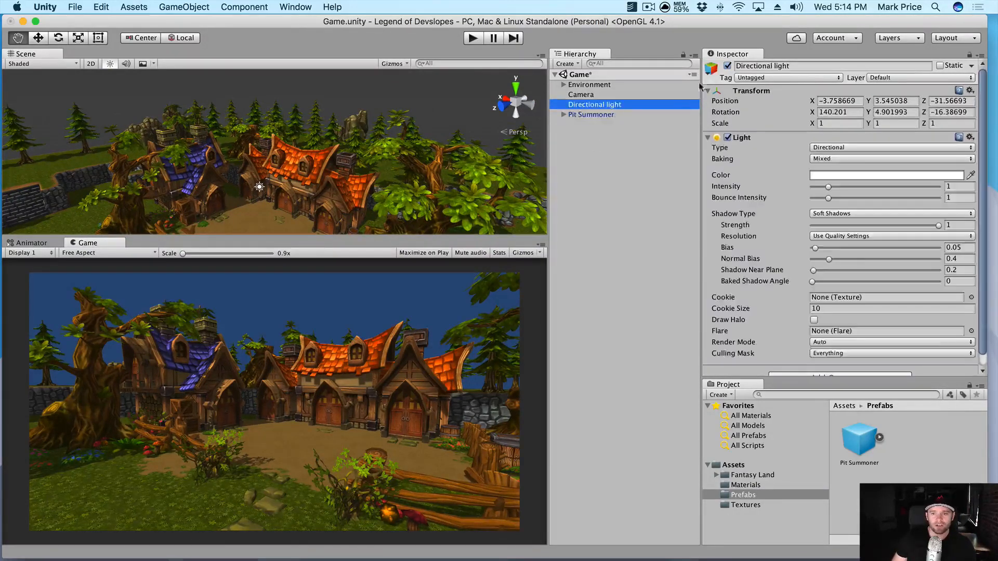
Deactivate the Directional light object and bring up the Lighting window.
{"action": "left_click", "coordinate": [727, 67]}
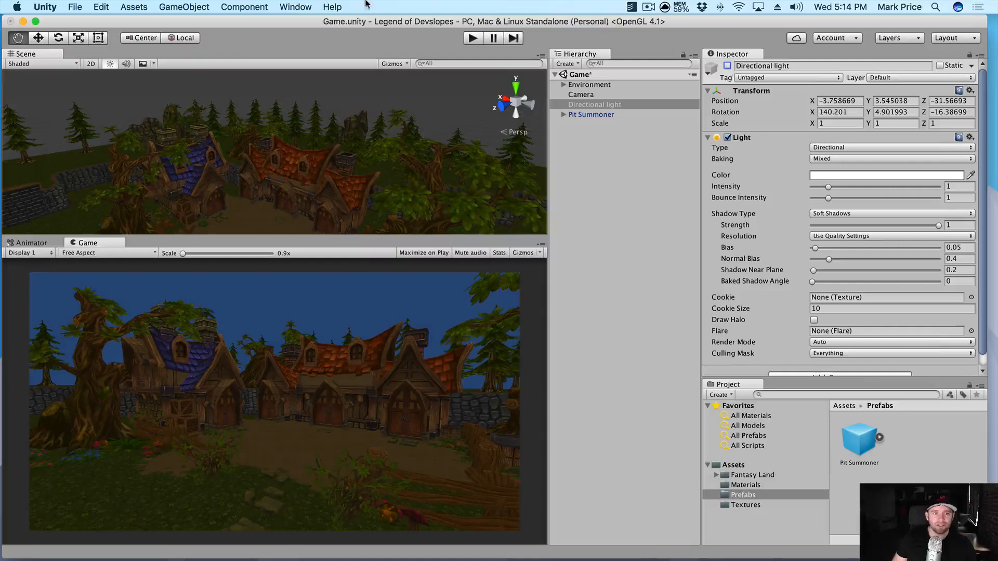
{"action": "left_click", "coordinate": [295, 7]}
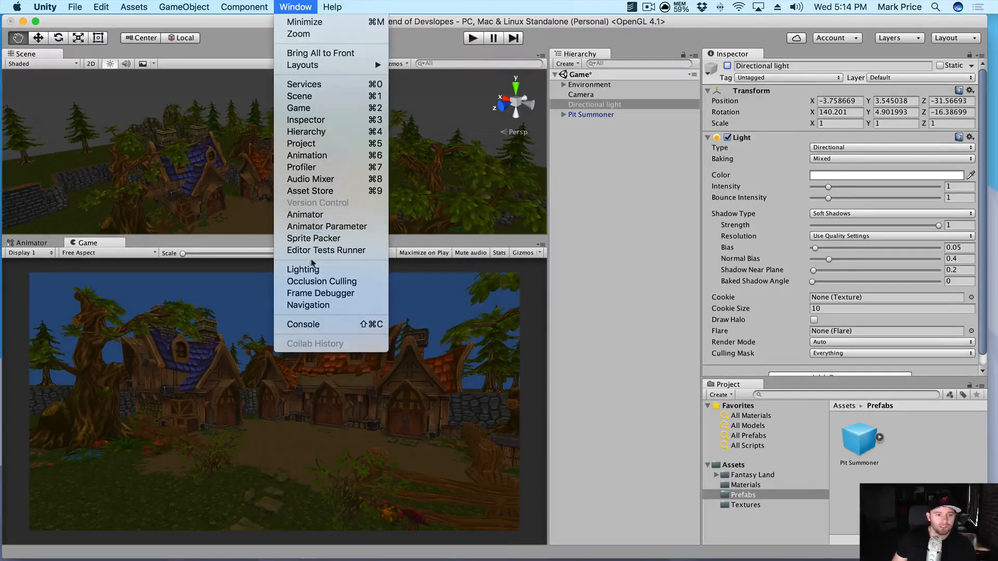
{"action": "left_click", "coordinate": [303, 270]}
Dock the Lighting window as a tab beside the Scene view.
{"action": "left_click_drag", "start_coordinate": [355, 78], "coordinate": [633, 70]}
{"action": "left_click_drag", "start_coordinate": [673, 115], "coordinate": [589, 111]}
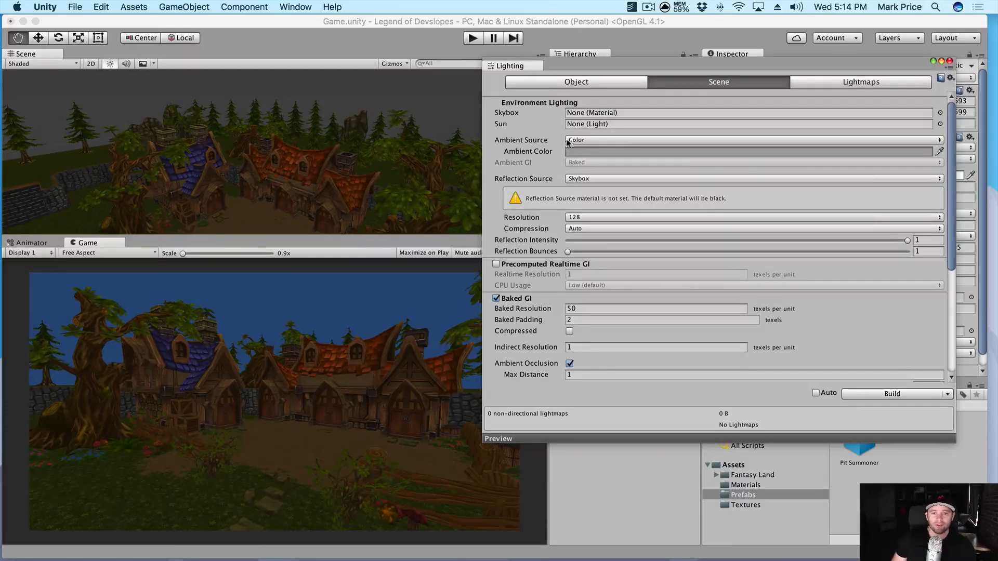
{"action": "left_click_drag", "start_coordinate": [607, 66], "coordinate": [350, 114]}
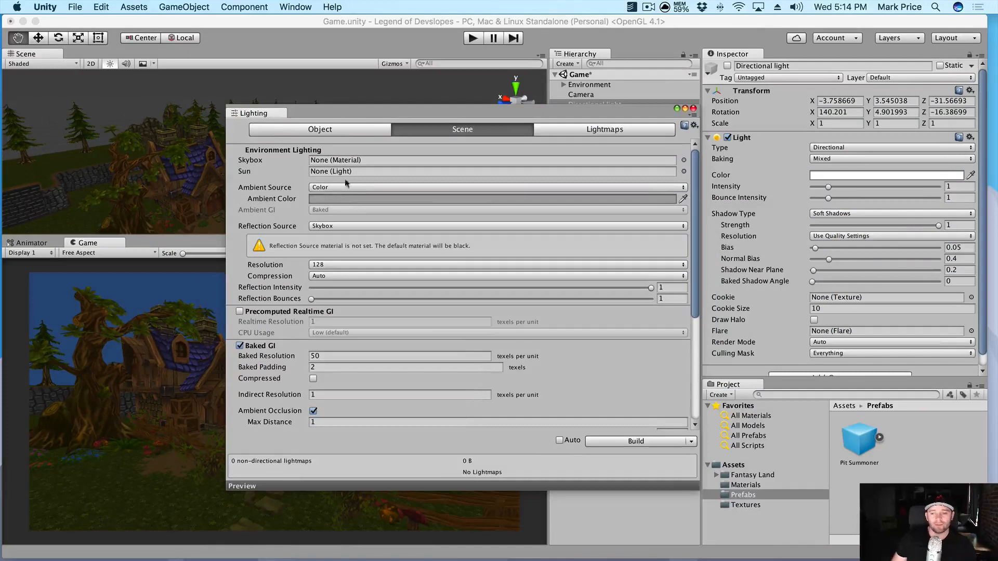
{"action": "left_click", "coordinate": [582, 96]}
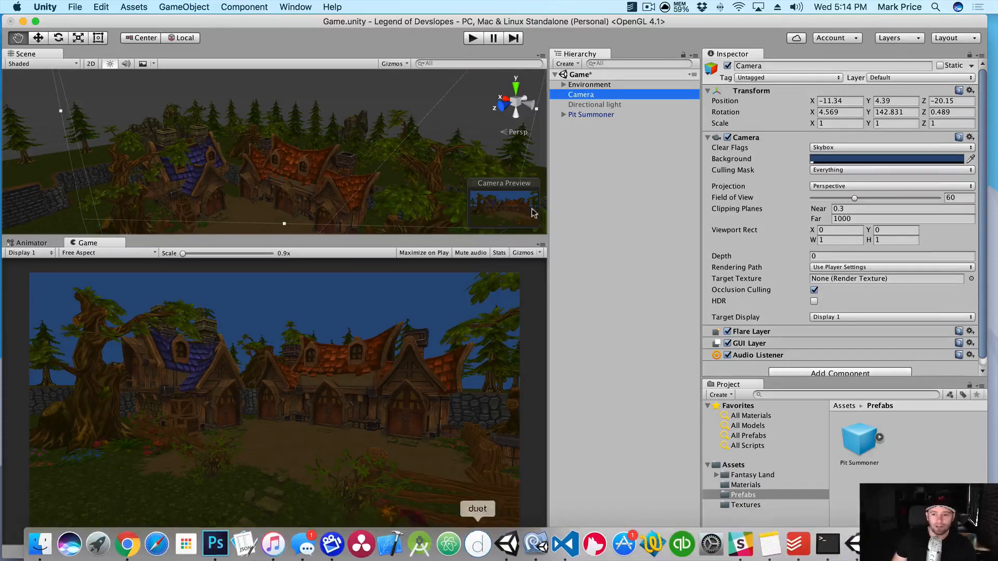
{"action": "left_click", "coordinate": [312, 7]}
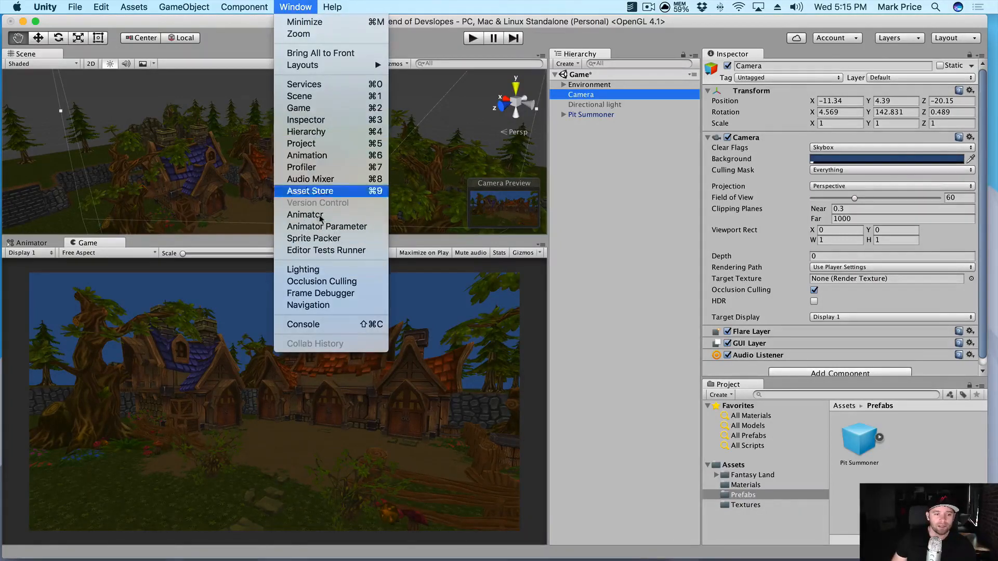
{"action": "left_click", "coordinate": [322, 268]}
{"action": "left_click_drag", "start_coordinate": [257, 110], "coordinate": [247, 62]}
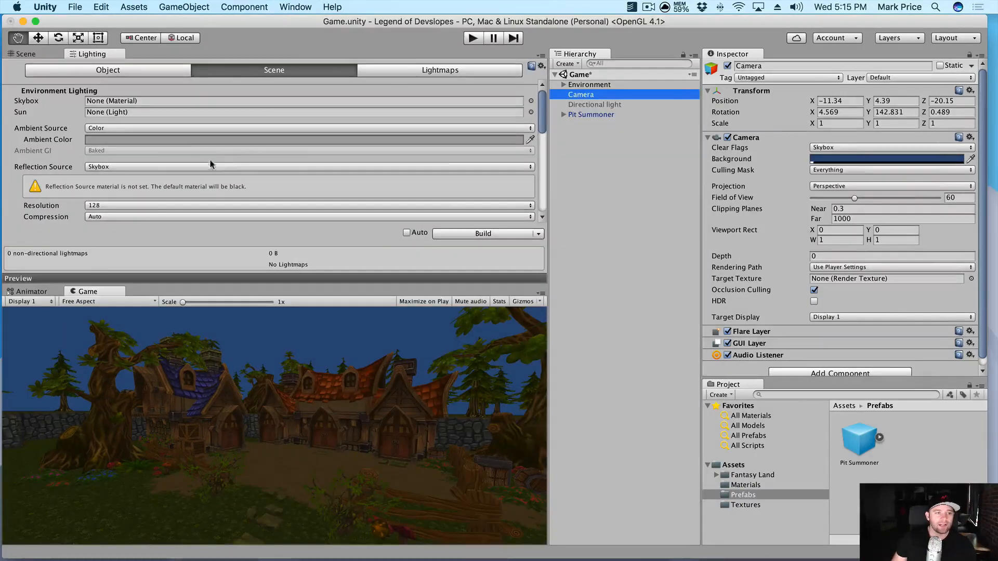
Set the environment lighting's Ambient Source to Skybox, then return to the Scene view with nothing selected.
{"action": "left_click", "coordinate": [133, 127]}
{"action": "left_click", "coordinate": [132, 110]}
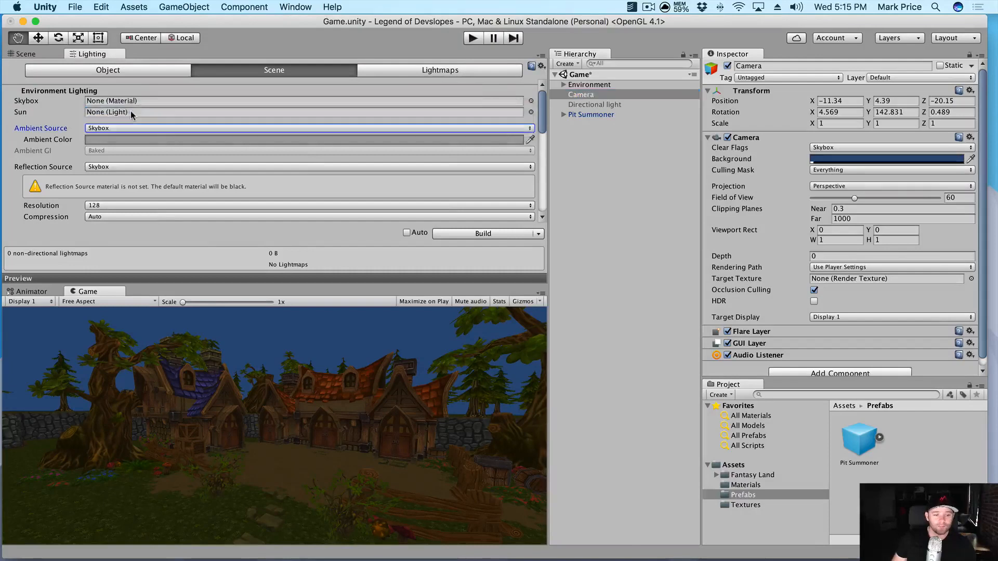
{"action": "scroll", "coordinate": [367, 198], "scroll_direction": "down", "scroll_amount": 5}
{"action": "scroll", "coordinate": [367, 198], "scroll_direction": "up", "scroll_amount": 5}
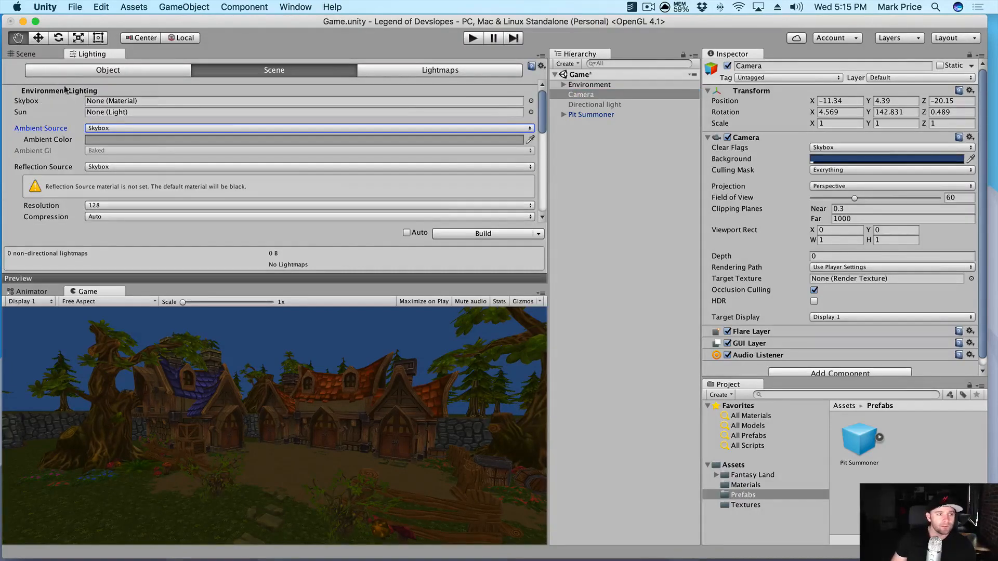
{"action": "left_click", "coordinate": [39, 54]}
{"action": "left_click", "coordinate": [602, 134]}
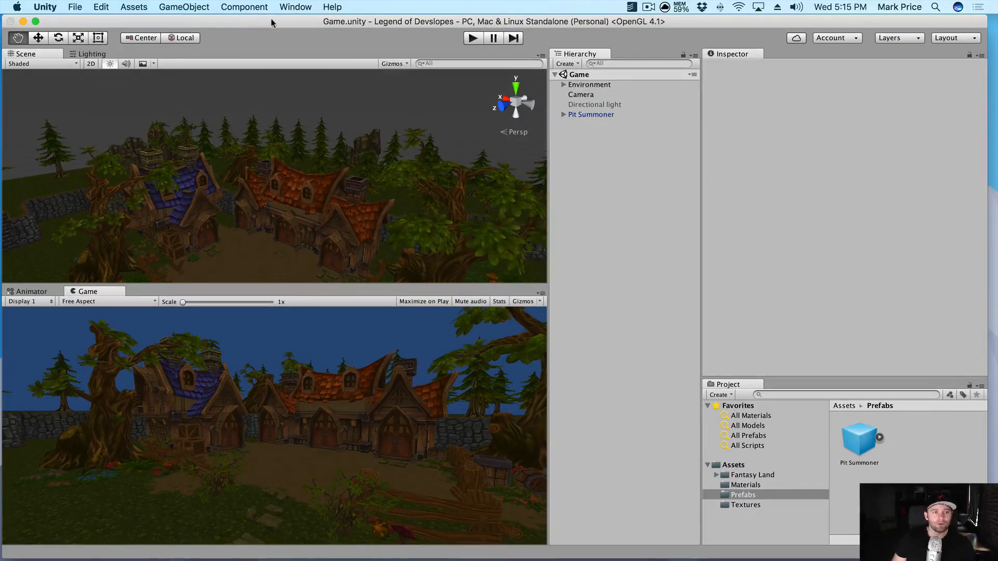
Open the Asset Store inside the editor and enlarge its pane above the Game view.
{"action": "left_click", "coordinate": [295, 7]}
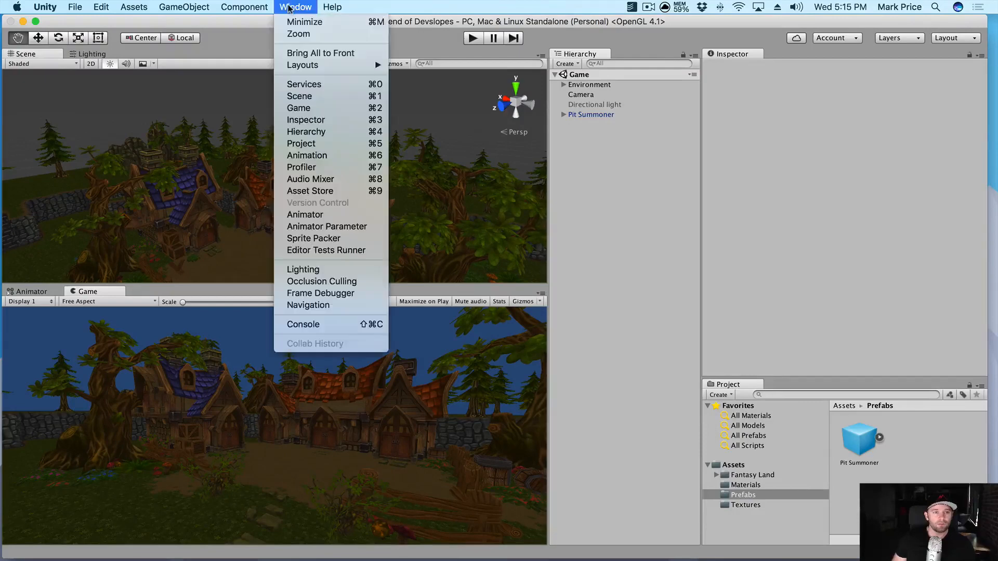
{"action": "left_click", "coordinate": [334, 191]}
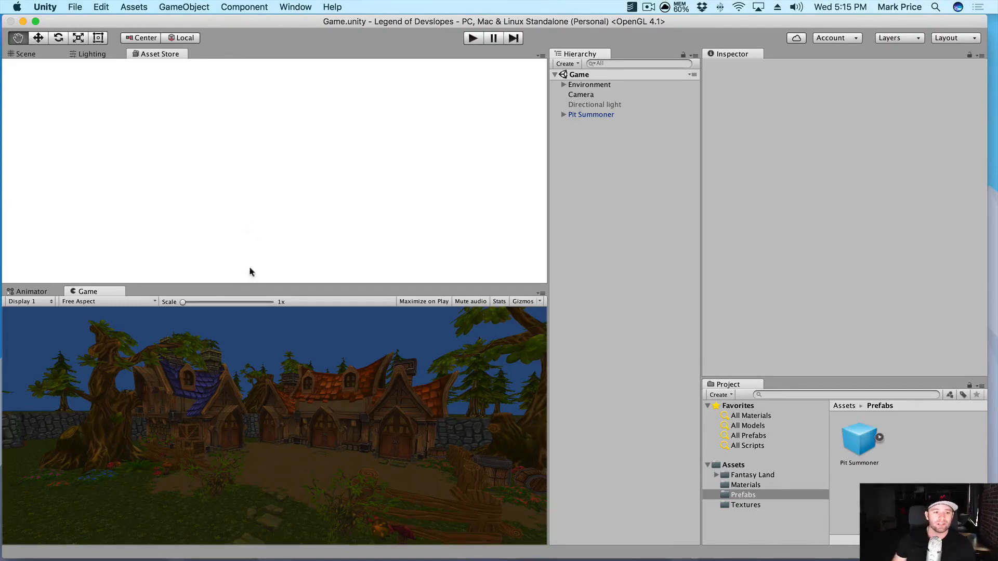
{"action": "left_click_drag", "start_coordinate": [248, 284], "coordinate": [252, 316]}
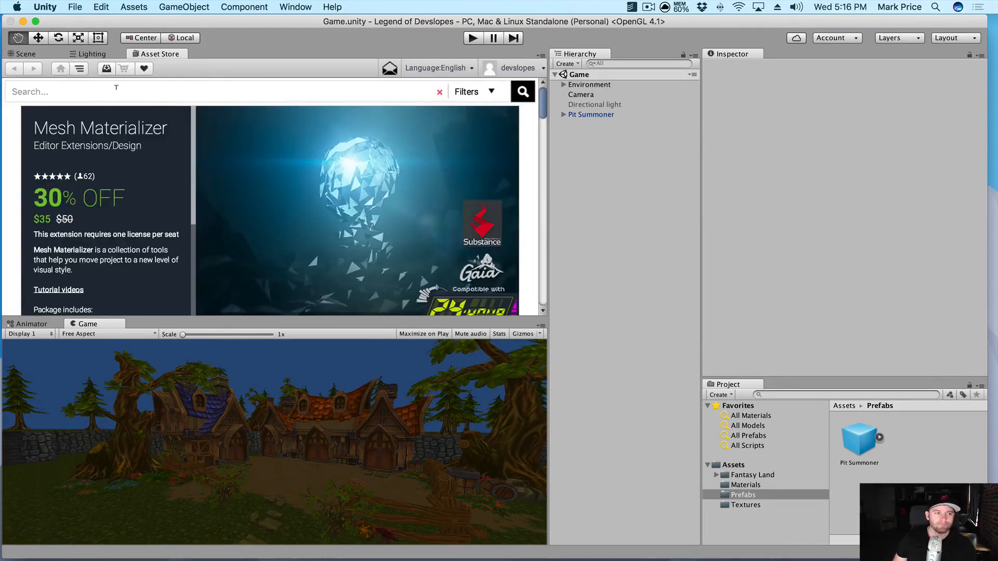
{"action": "right_click", "coordinate": [156, 55]}
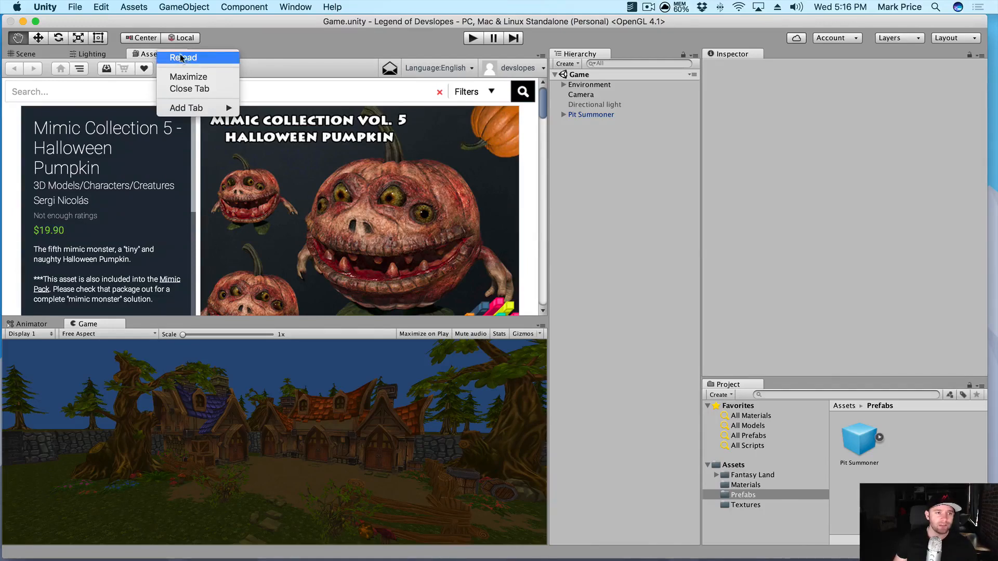
{"action": "left_click", "coordinate": [113, 94]}
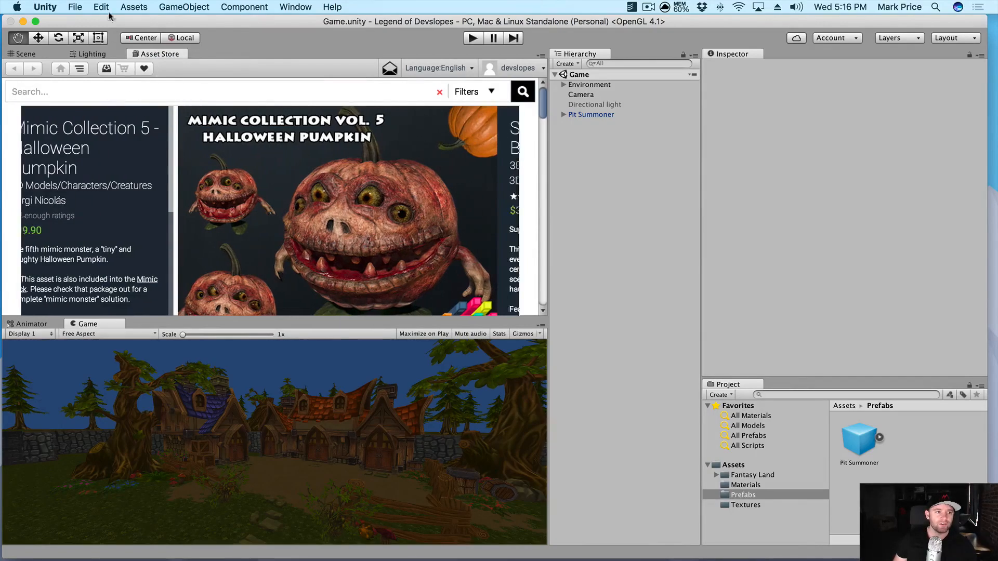
{"action": "left_click", "coordinate": [101, 7]}
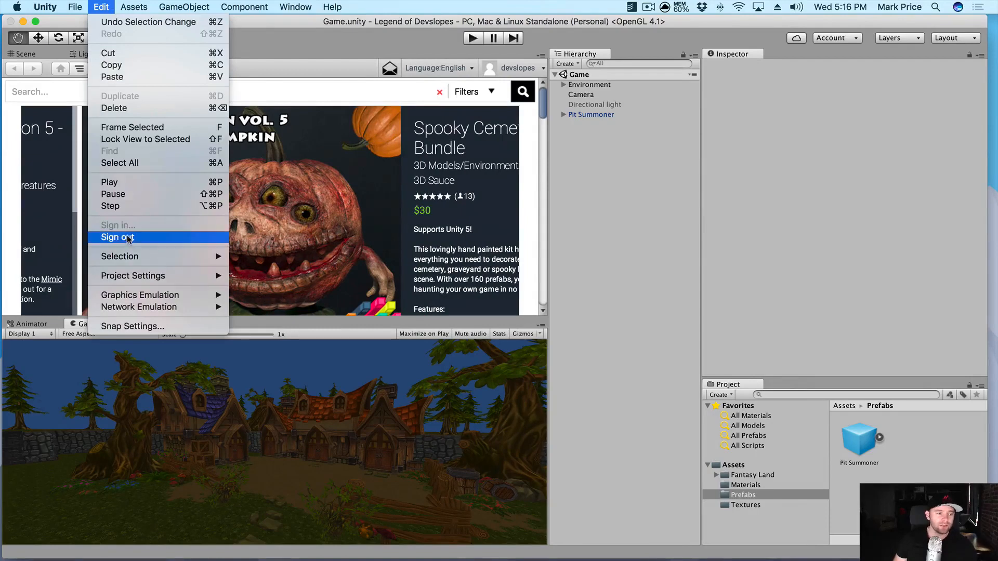
{"action": "left_click", "coordinate": [300, 59]}
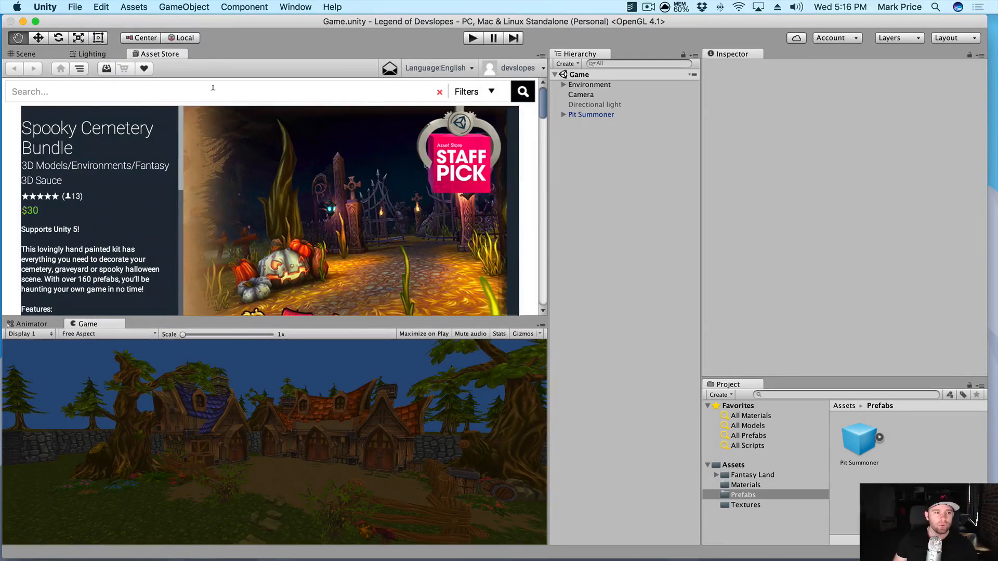
Search the Asset Store for "skybox" and restrict the results to free assets only.
{"action": "left_click", "coordinate": [205, 85]}
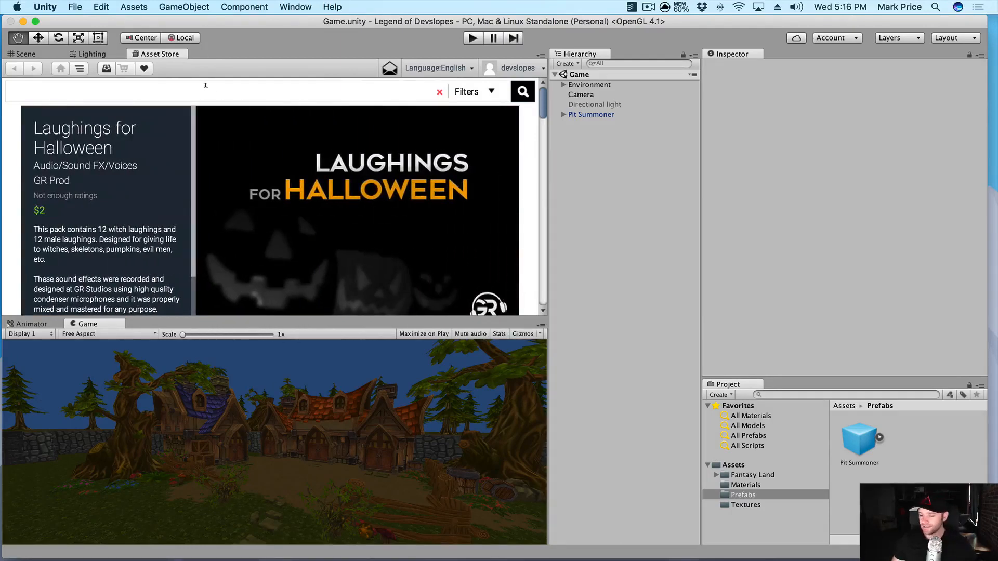
{"action": "type", "text": "skybox"}
{"action": "key", "text": "Return"}
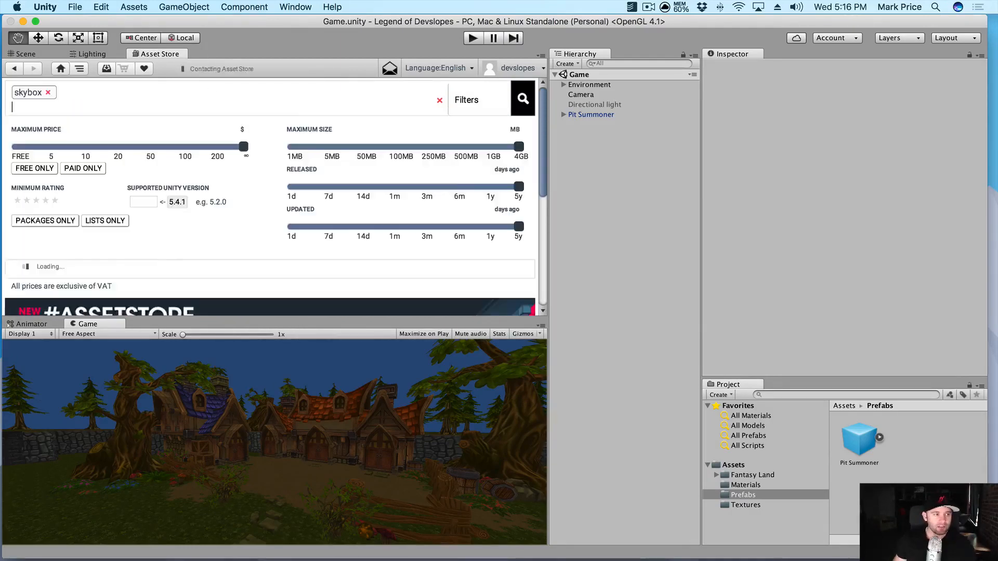
{"action": "scroll", "coordinate": [302, 150], "scroll_direction": "down", "scroll_amount": 1}
{"action": "scroll", "coordinate": [291, 156], "scroll_direction": "down", "scroll_amount": 3}
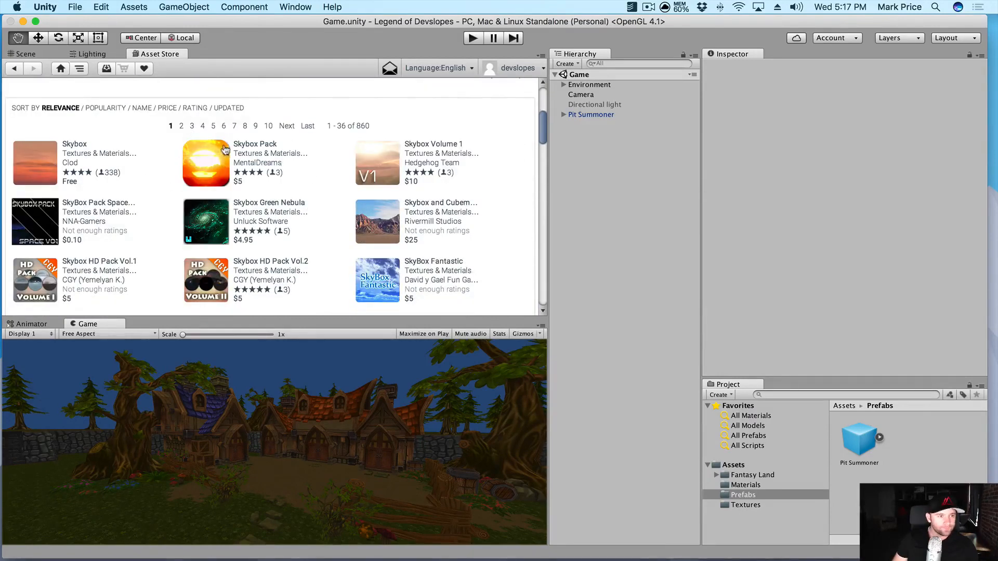
{"action": "scroll", "coordinate": [307, 208], "scroll_direction": "up", "scroll_amount": 4}
{"action": "left_click", "coordinate": [42, 169]}
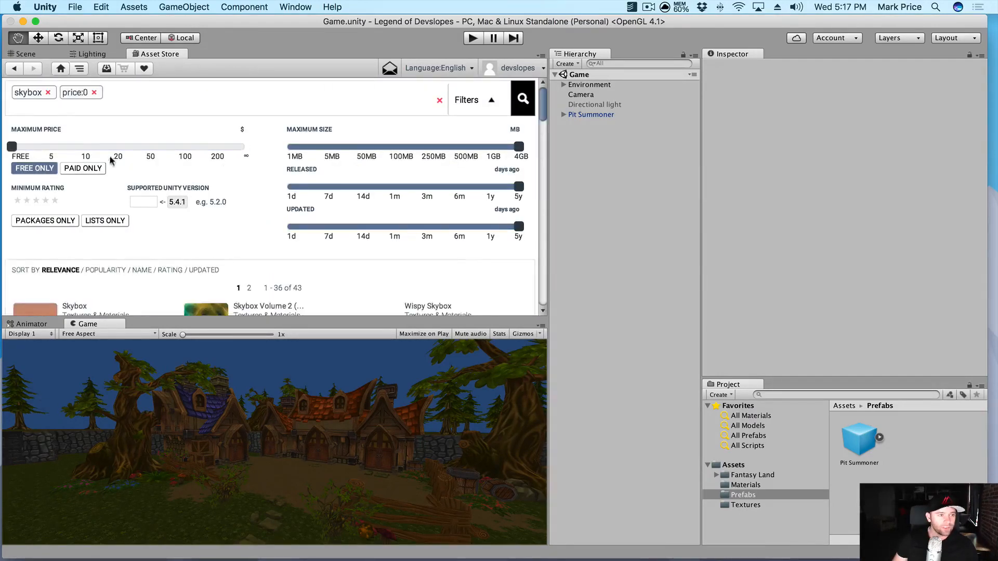
Examine the free skybox packages in the Asset Store listing for a suitable sky.
{"action": "scroll", "coordinate": [165, 169], "scroll_direction": "down", "scroll_amount": 3}
{"action": "scroll", "coordinate": [165, 169], "scroll_direction": "down", "scroll_amount": 3}
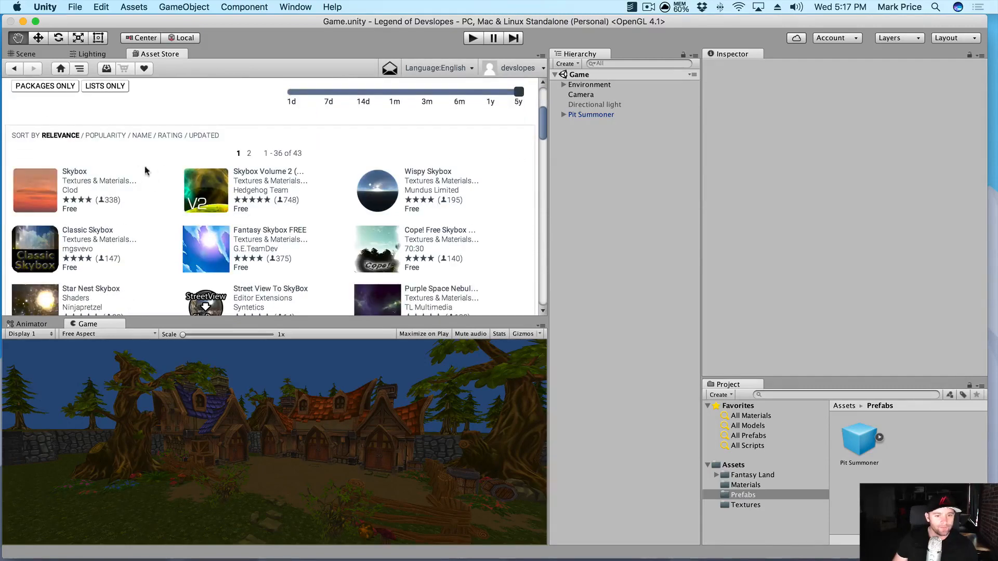
{"action": "scroll", "coordinate": [167, 182], "scroll_direction": "down", "scroll_amount": 7}
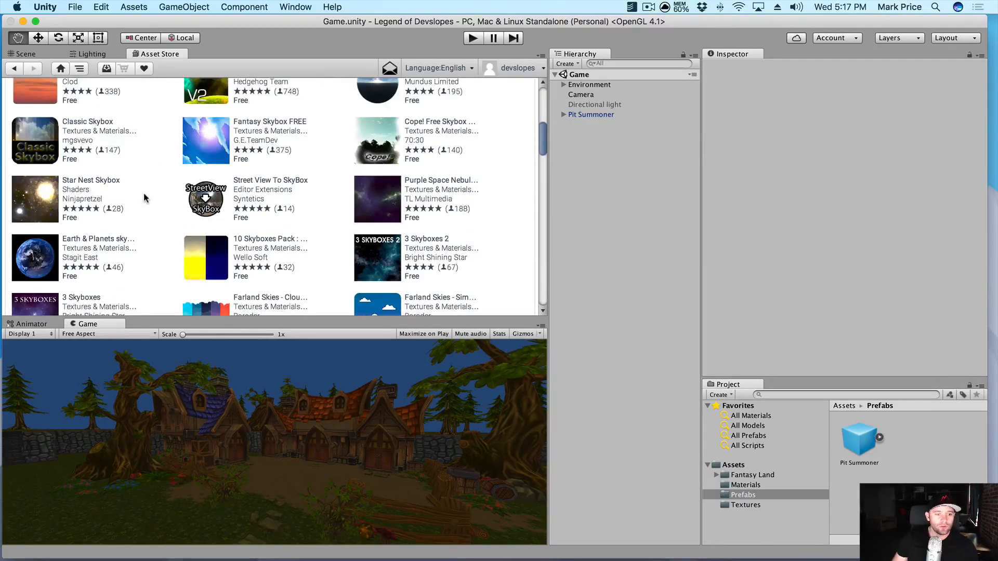
{"action": "scroll", "coordinate": [144, 197], "scroll_direction": "down", "scroll_amount": 2}
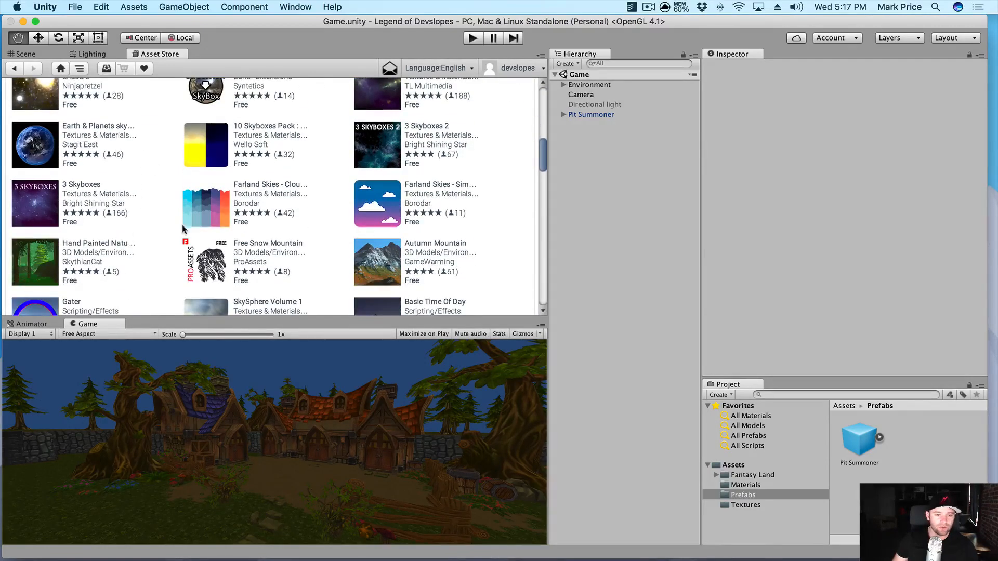
{"action": "scroll", "coordinate": [252, 229], "scroll_direction": "down", "scroll_amount": 2}
{"action": "scroll", "coordinate": [252, 229], "scroll_direction": "down", "scroll_amount": 8}
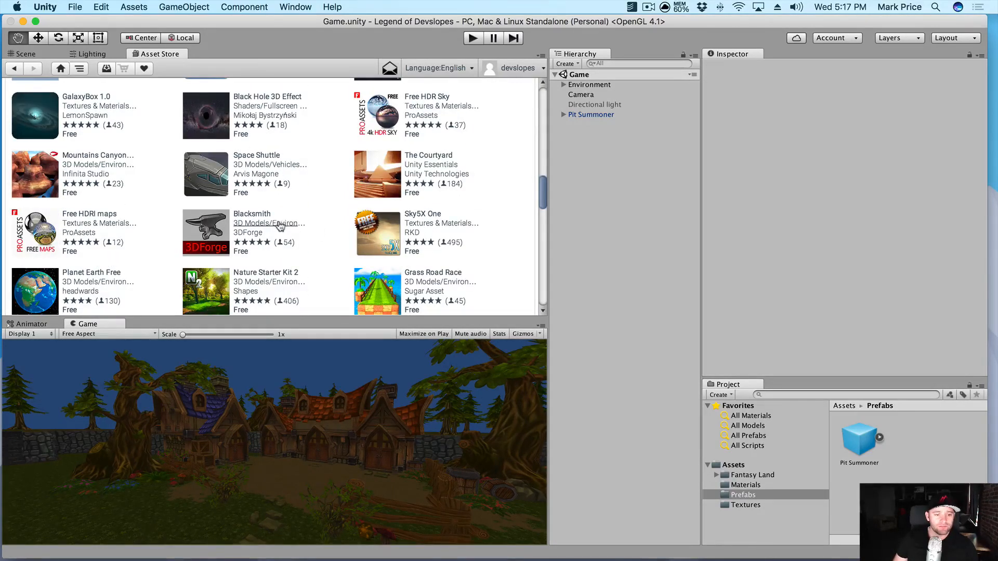
{"action": "scroll", "coordinate": [280, 225], "scroll_direction": "down", "scroll_amount": 2}
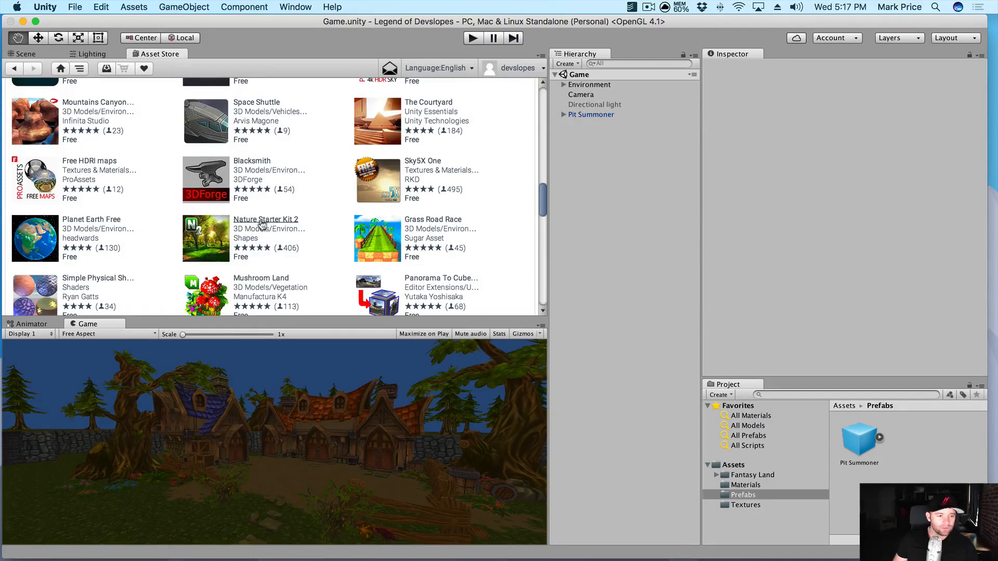
{"action": "scroll", "coordinate": [261, 224], "scroll_direction": "up", "scroll_amount": 12}
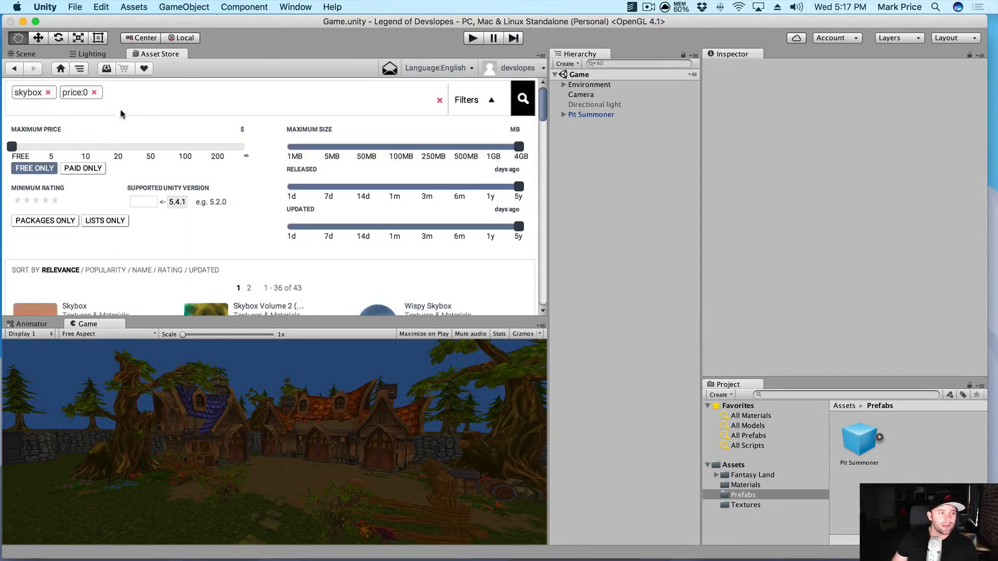
Clear the skybox and price filters and search the Asset Store for "sky5x" instead.
{"action": "left_click", "coordinate": [94, 92]}
{"action": "left_click", "coordinate": [47, 92]}
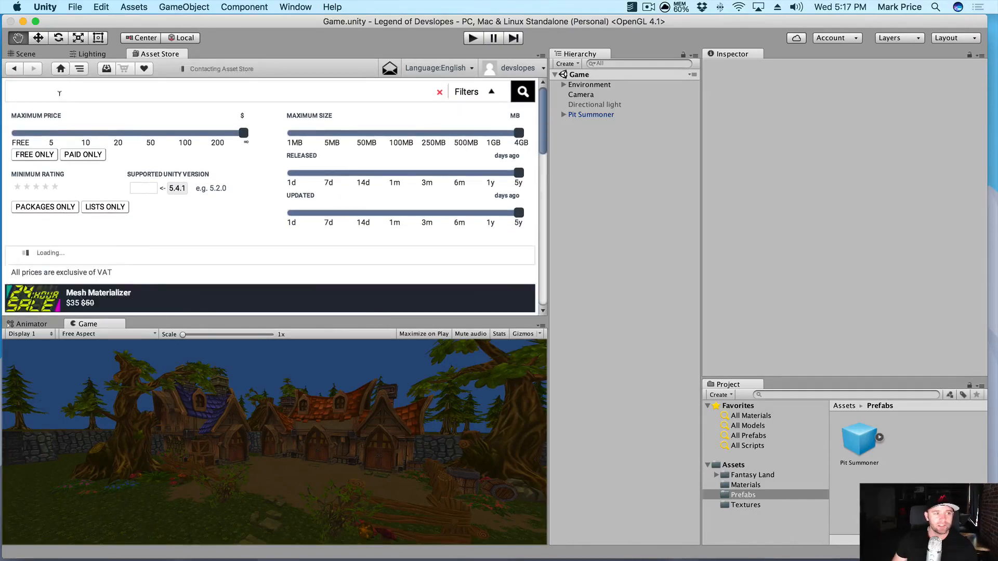
{"action": "type", "text": "sk"}
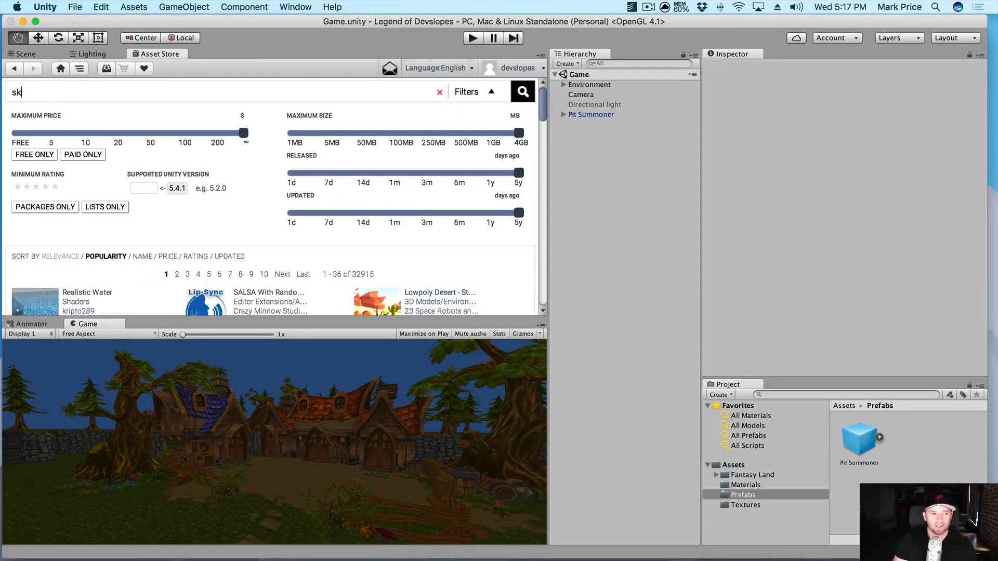
{"action": "type", "text": "y5"}
{"action": "key", "text": "Return"}
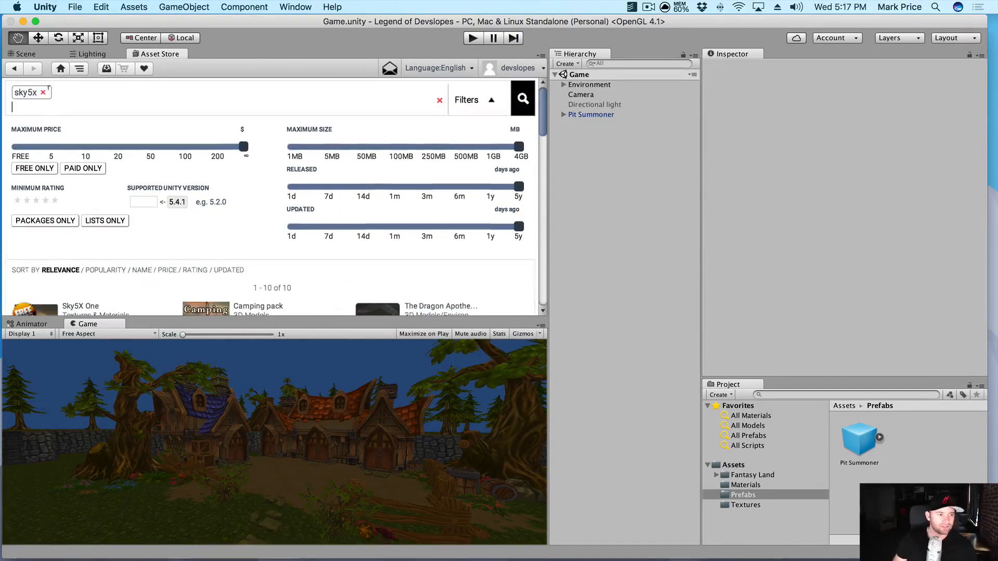
Open the free Sky5X One package page from the search results and review its preview images and details.
{"action": "scroll", "coordinate": [94, 178], "scroll_direction": "down", "scroll_amount": 1}
{"action": "scroll", "coordinate": [93, 178], "scroll_direction": "down", "scroll_amount": 4}
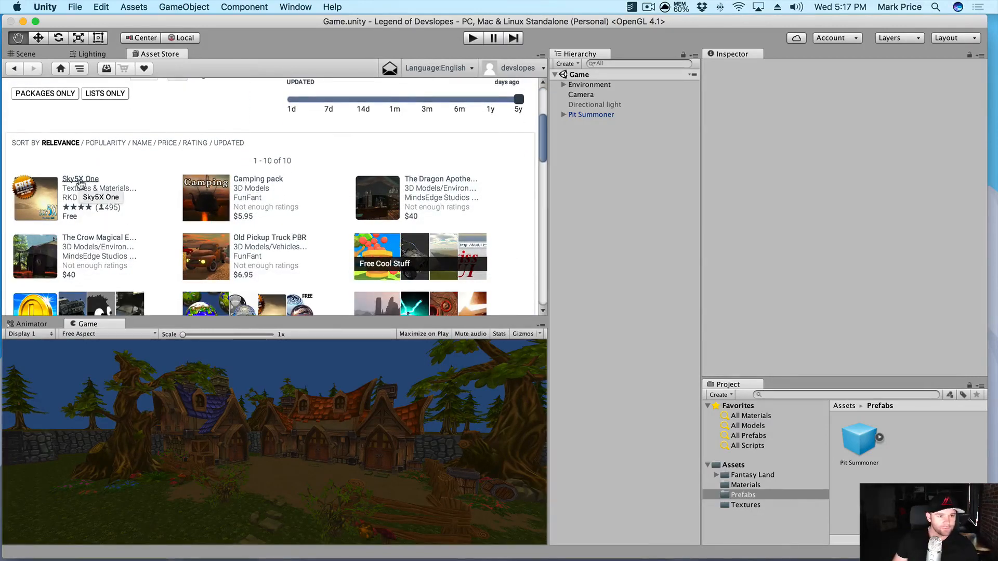
{"action": "left_click", "coordinate": [79, 181]}
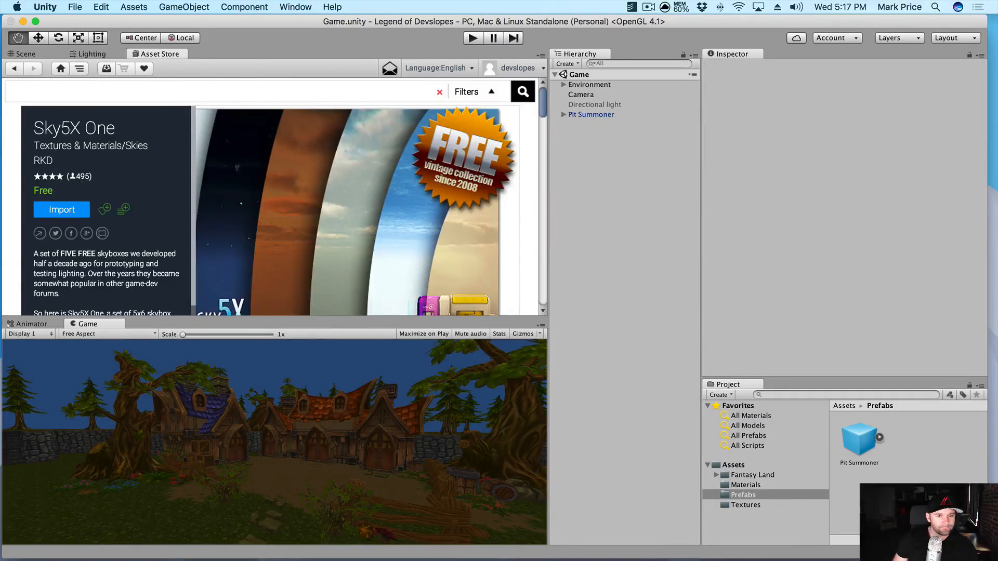
{"action": "scroll", "coordinate": [356, 176], "scroll_direction": "down", "scroll_amount": 2}
{"action": "scroll", "coordinate": [475, 171], "scroll_direction": "down", "scroll_amount": 5}
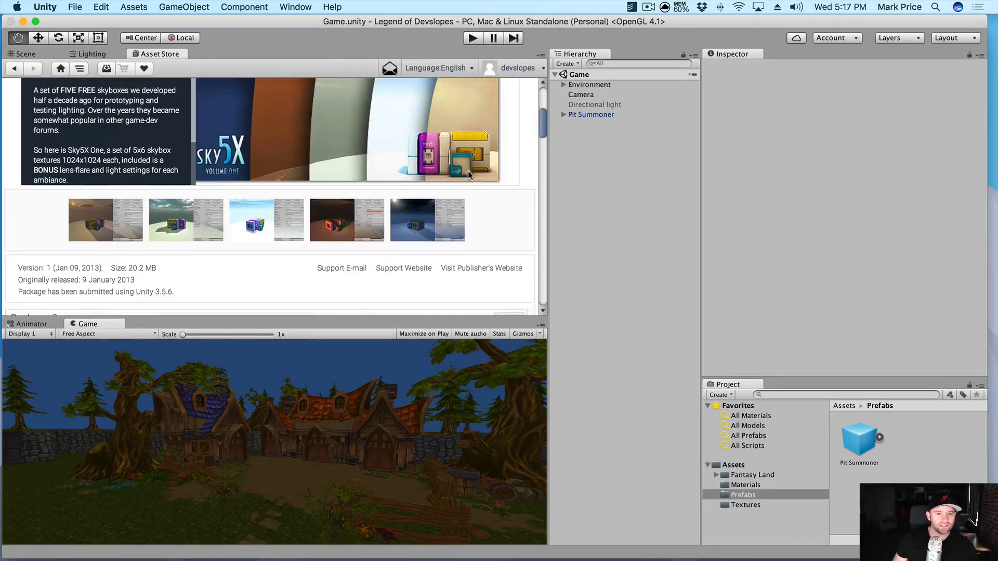
{"action": "scroll", "coordinate": [462, 170], "scroll_direction": "up", "scroll_amount": 6}
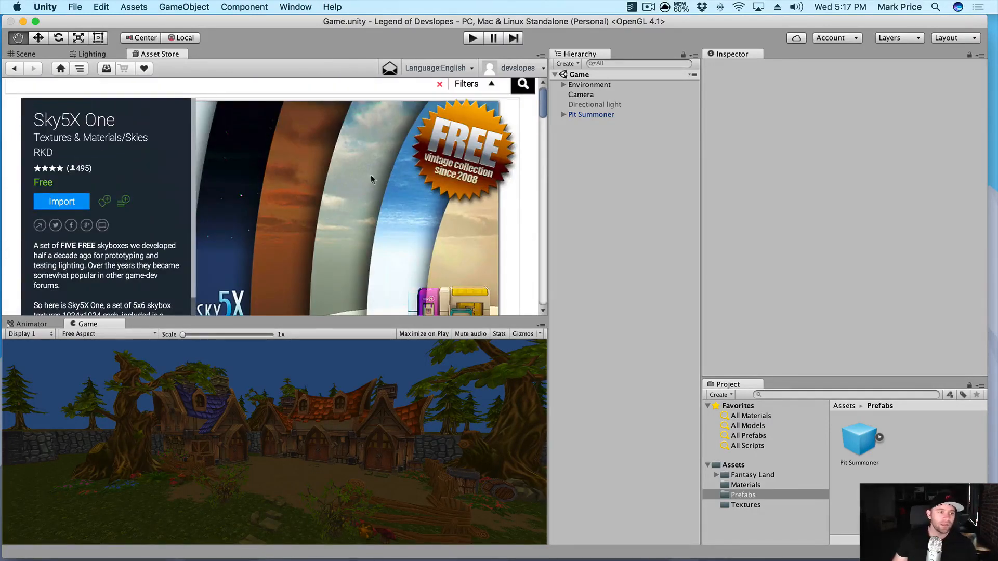
Import all Sky5X One package files into the project and close the Asset Store.
{"action": "left_click", "coordinate": [62, 203]}
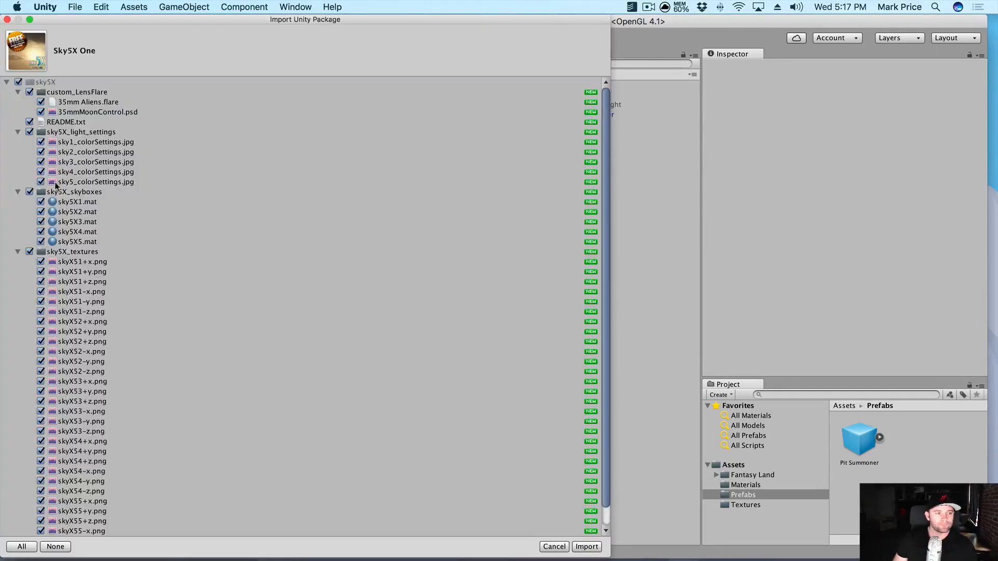
{"action": "left_click", "coordinate": [587, 546]}
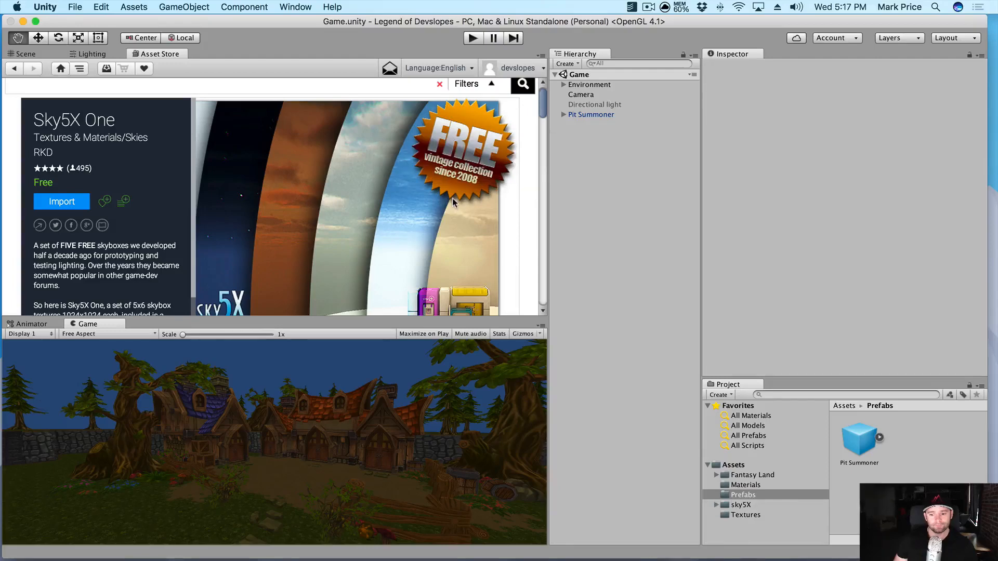
{"action": "right_click", "coordinate": [172, 54]}
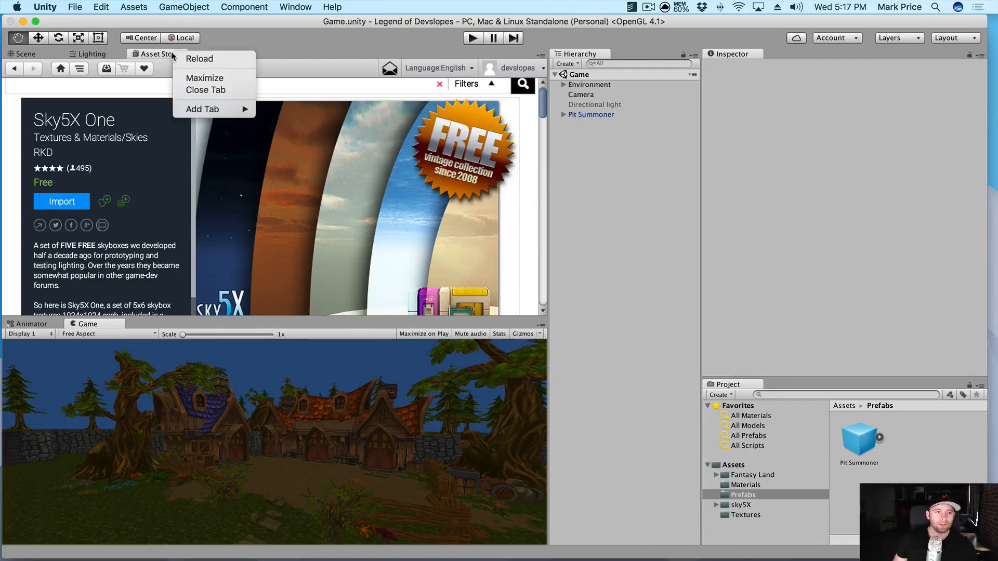
{"action": "left_click", "coordinate": [214, 91]}
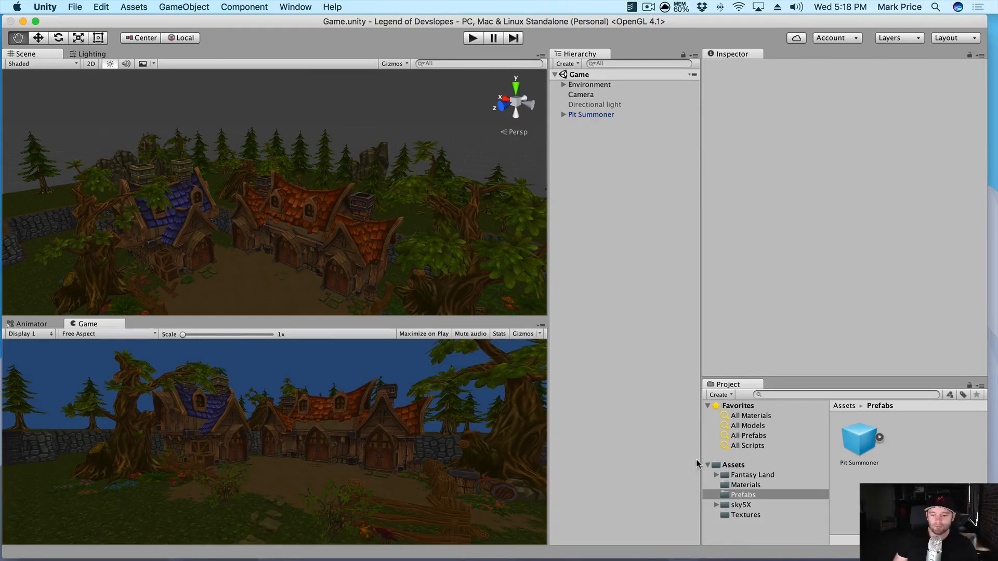
Apply the sky5X5 night skybox from the sky5X_skyboxes folder to the scene's background.
{"action": "left_click", "coordinate": [717, 504]}
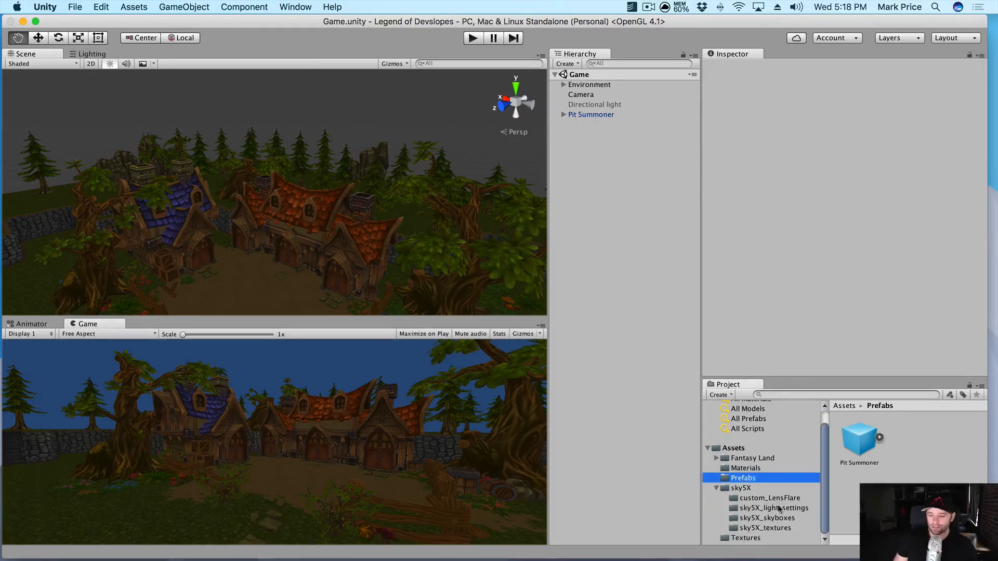
{"action": "left_click", "coordinate": [748, 490]}
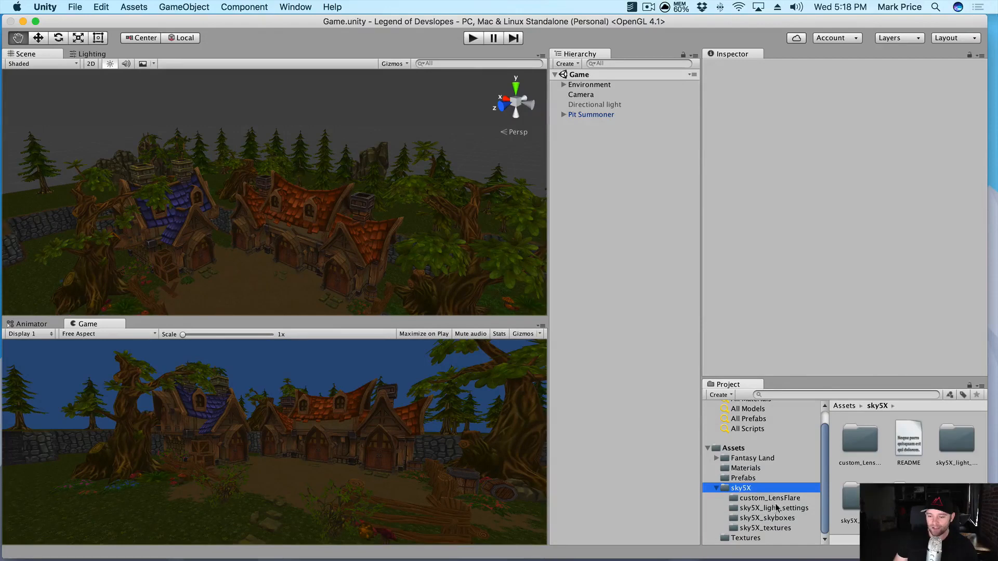
{"action": "left_click", "coordinate": [783, 519]}
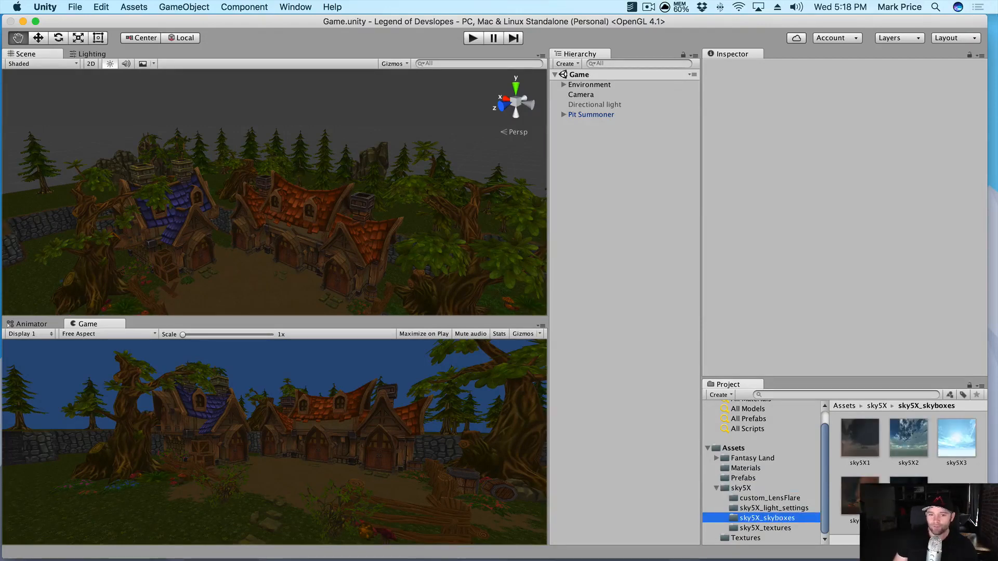
{"action": "left_click", "coordinate": [106, 53]}
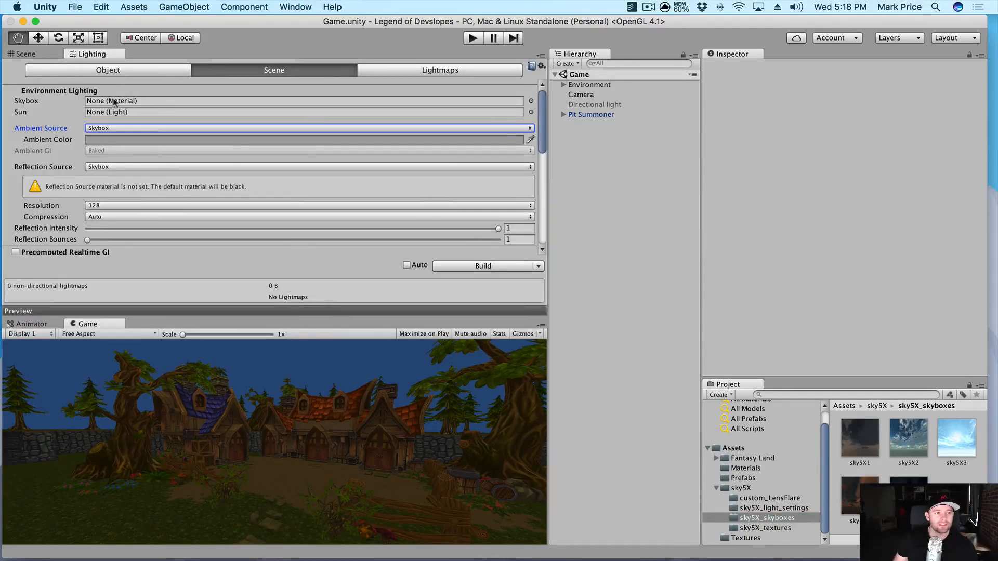
{"action": "left_click", "coordinate": [30, 54]}
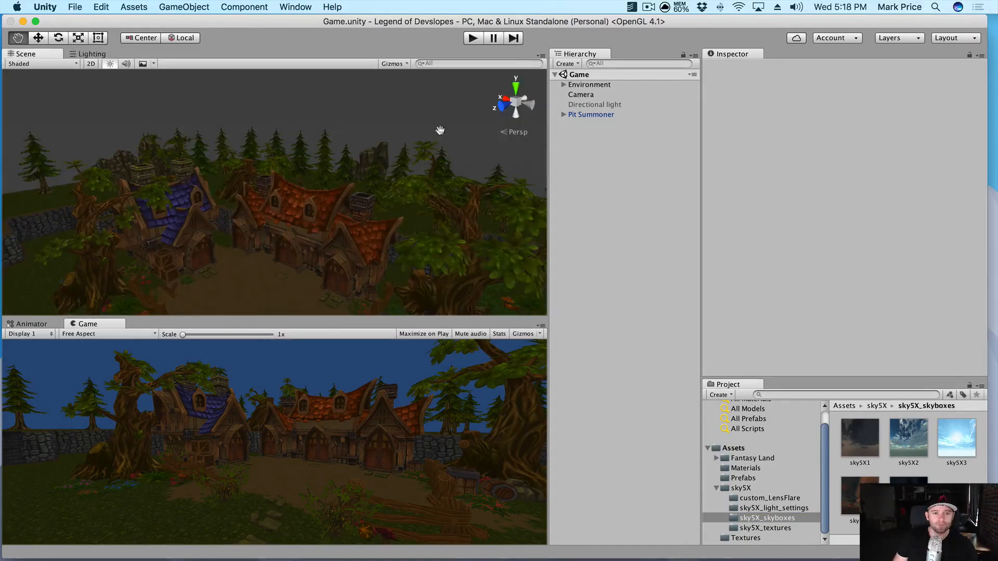
{"action": "left_click_drag", "start_coordinate": [697, 290], "coordinate": [451, 113]}
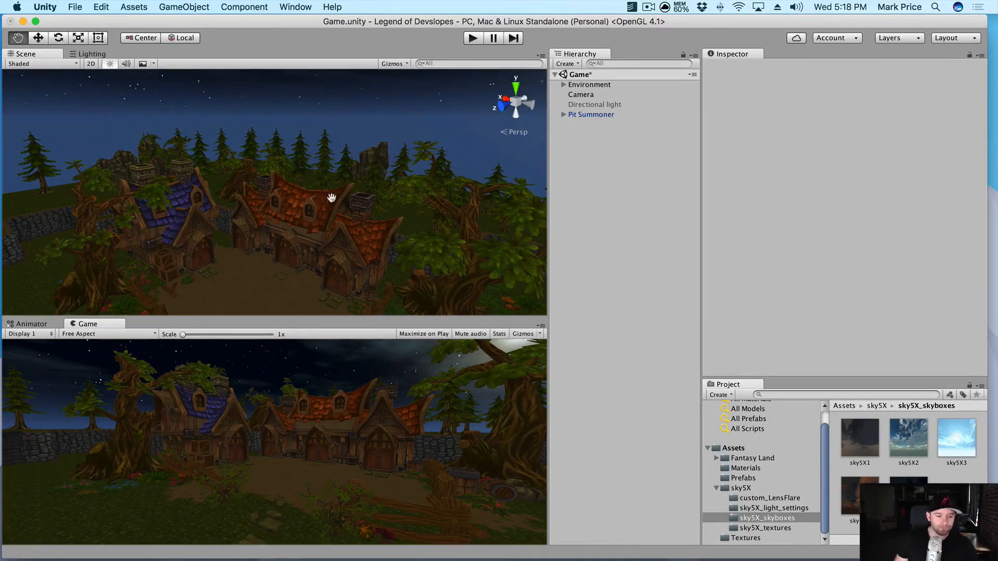
Toggle the Directional light object on and off to compare the village lighting under the night sky, leaving it disabled.
{"action": "left_click", "coordinate": [613, 104]}
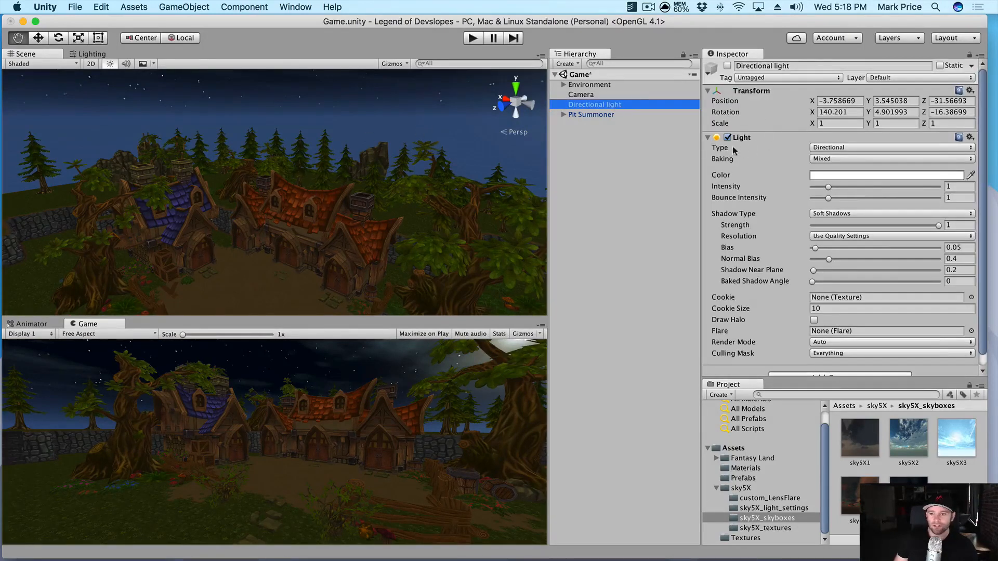
{"action": "left_click", "coordinate": [727, 137]}
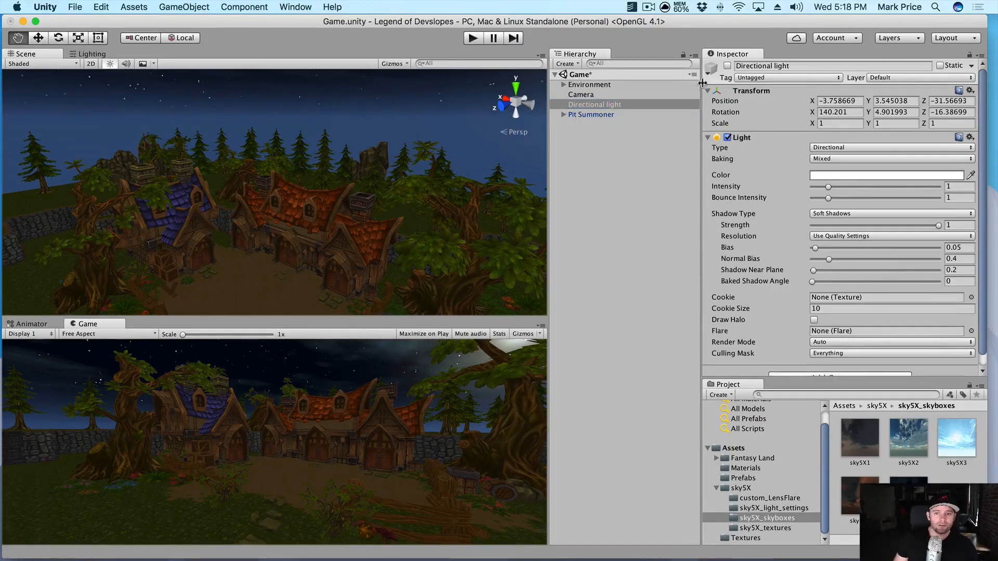
{"action": "left_click", "coordinate": [727, 66]}
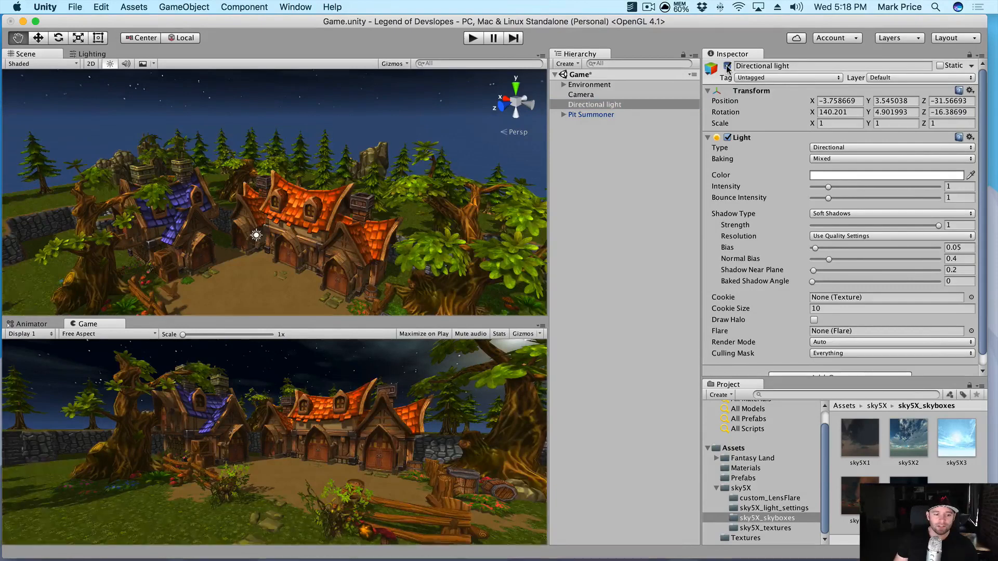
{"action": "left_click", "coordinate": [727, 66]}
{"action": "left_click", "coordinate": [727, 66]}
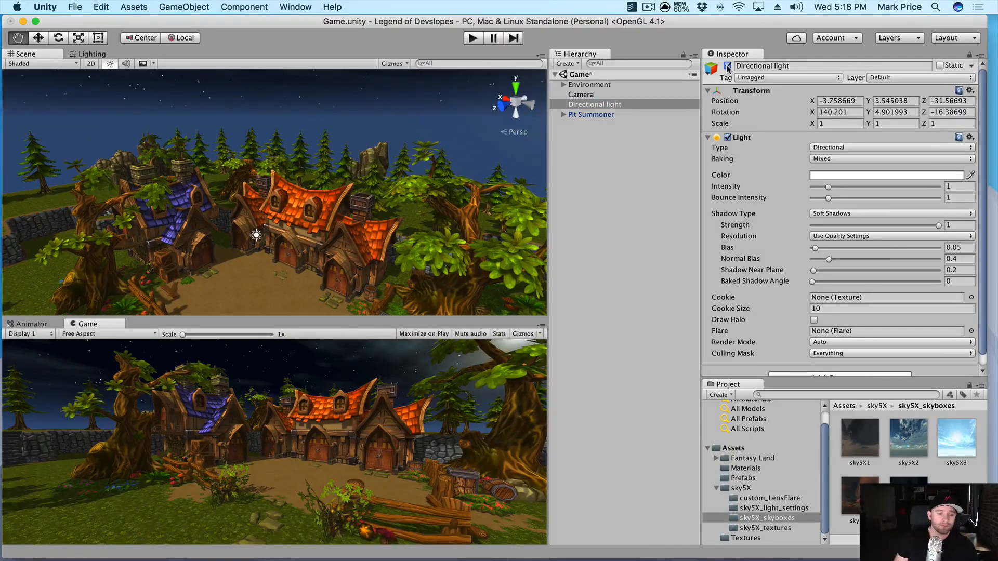
{"action": "left_click", "coordinate": [727, 66]}
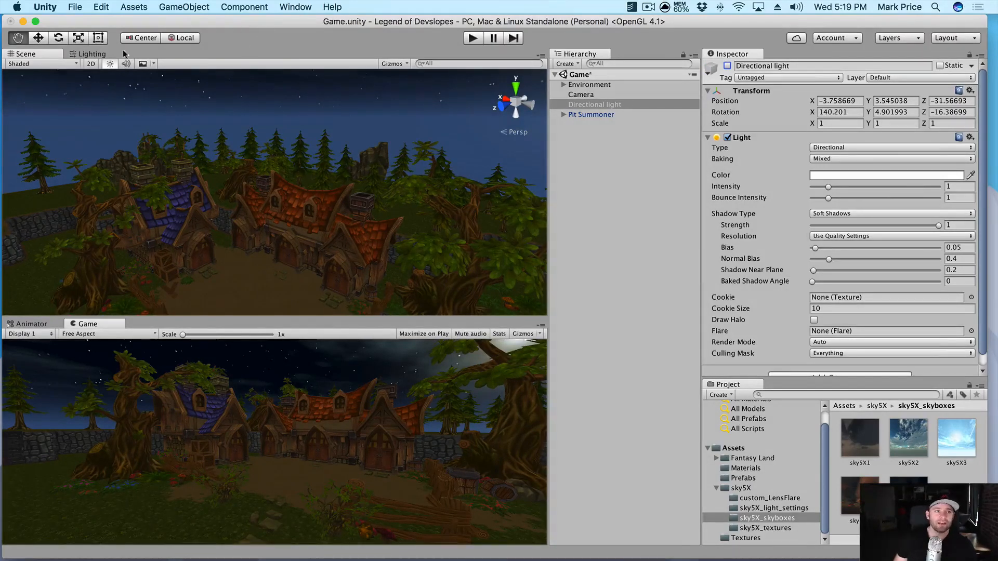
Set the environment lighting's Ambient Intensity to 0, keeping Skybox as the ambient source.
{"action": "left_click", "coordinate": [88, 54]}
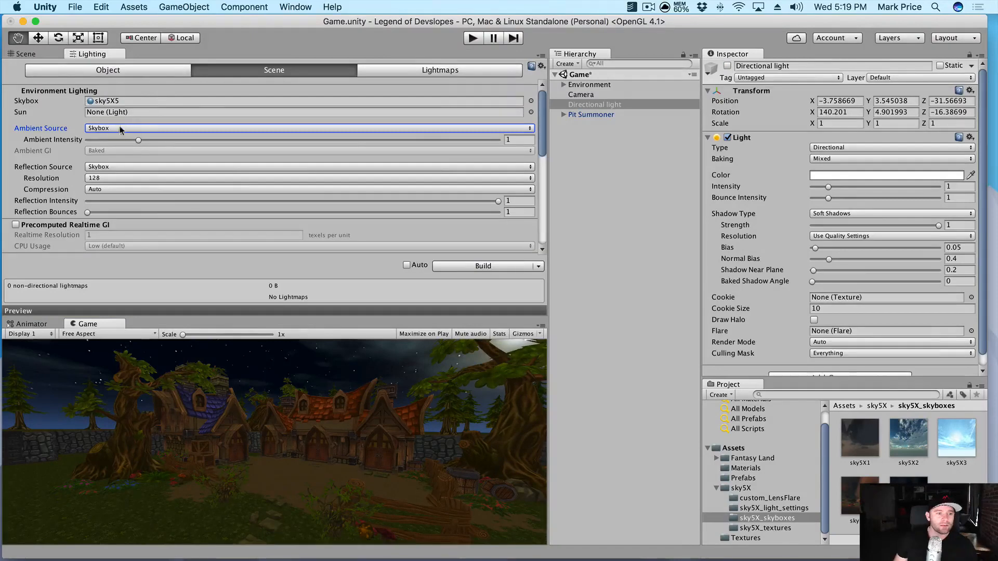
{"action": "left_click", "coordinate": [121, 129]}
{"action": "left_click", "coordinate": [197, 102]}
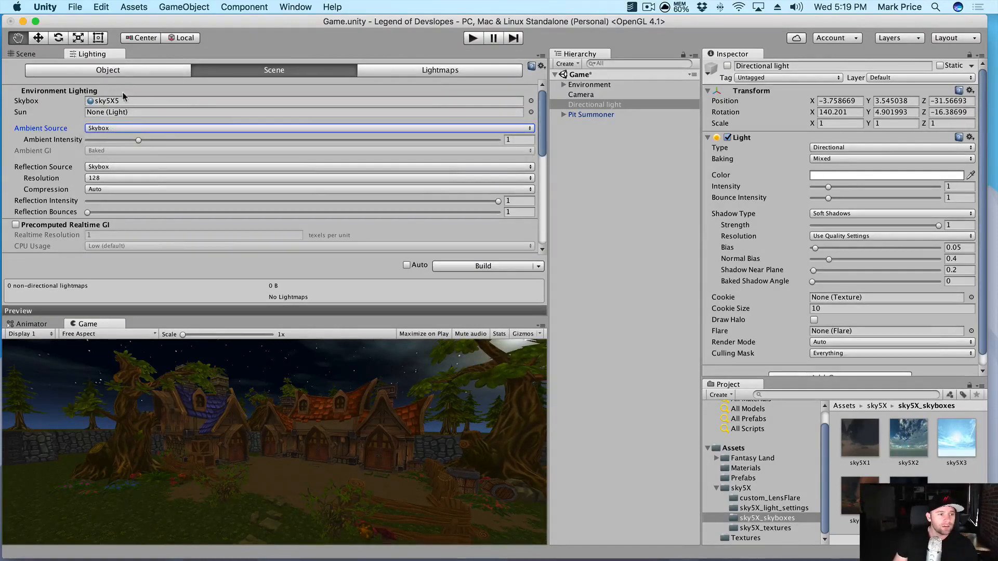
{"action": "left_click_drag", "start_coordinate": [139, 141], "coordinate": [67, 142]}
{"action": "left_click", "coordinate": [118, 131]}
{"action": "left_click", "coordinate": [67, 135]}
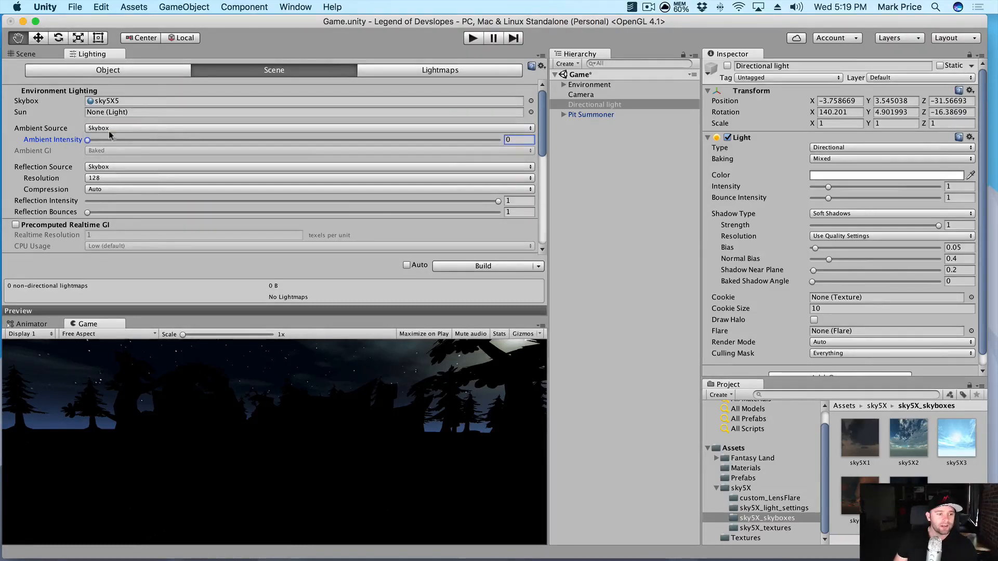
Enable the Directional light object again and set its baking mode to Baked.
{"action": "left_click", "coordinate": [47, 54]}
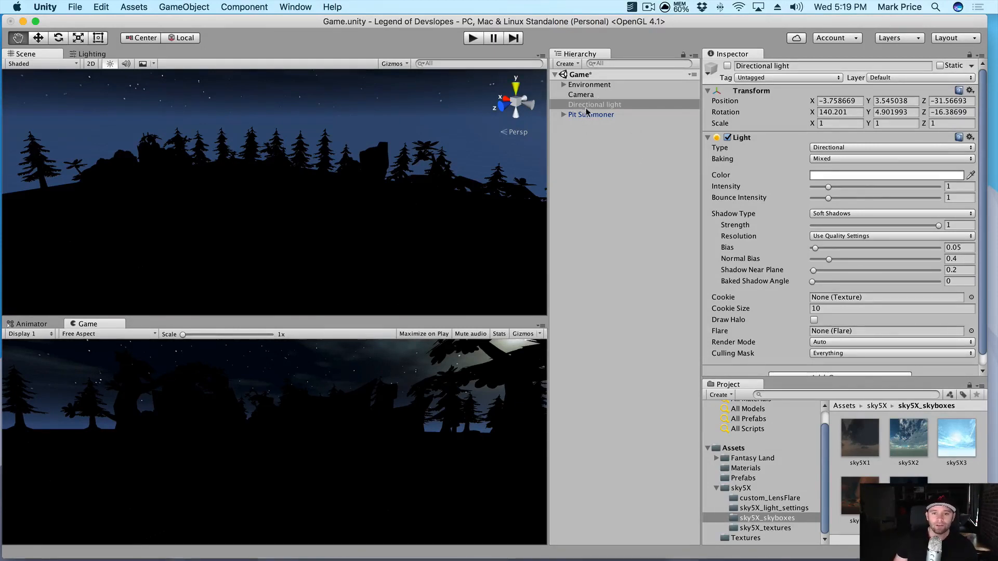
{"action": "left_click", "coordinate": [727, 66]}
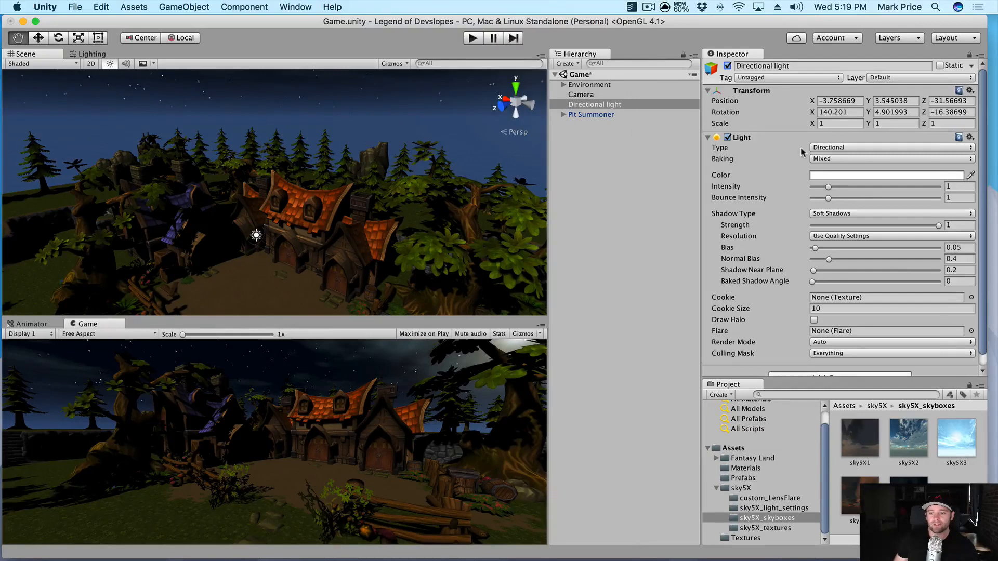
{"action": "left_click", "coordinate": [832, 159]}
{"action": "left_click", "coordinate": [850, 149]}
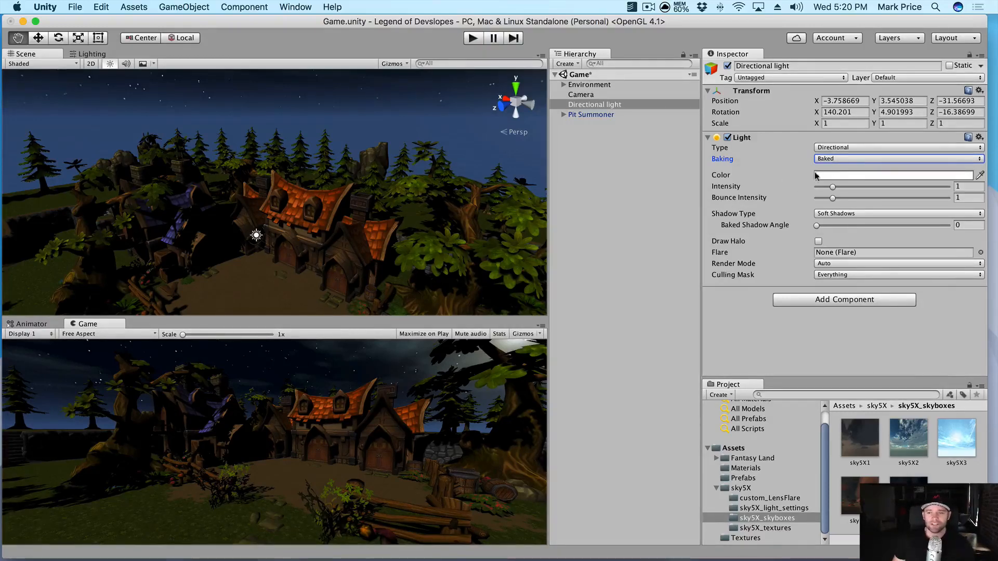
Tint the Directional light pale blue, hex C0DFF1FF.
{"action": "left_click", "coordinate": [837, 176]}
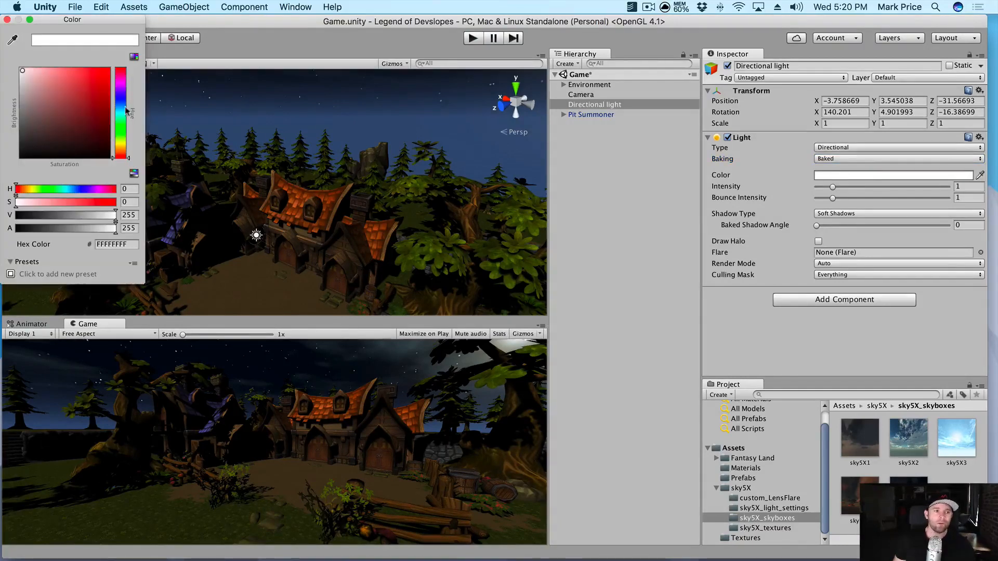
{"action": "left_click_drag", "start_coordinate": [124, 114], "coordinate": [56, 75]}
{"action": "left_click_drag", "start_coordinate": [46, 202], "coordinate": [36, 203]}
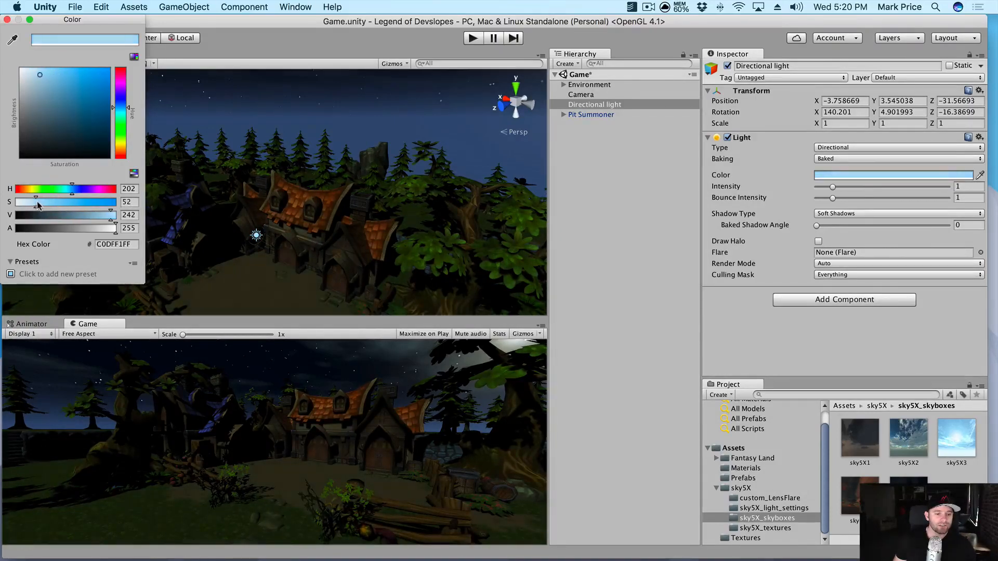
{"action": "left_click", "coordinate": [7, 20]}
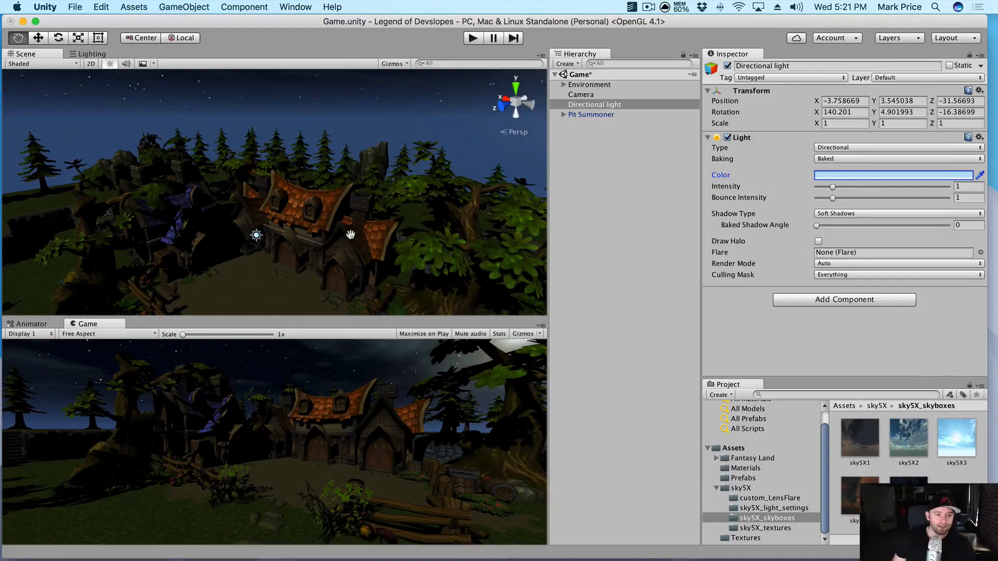
Switch the transform handles to global orientation and move the Directional light along the Z axis to -28.7.
{"action": "left_click_drag", "start_coordinate": [351, 235], "coordinate": [348, 194]}
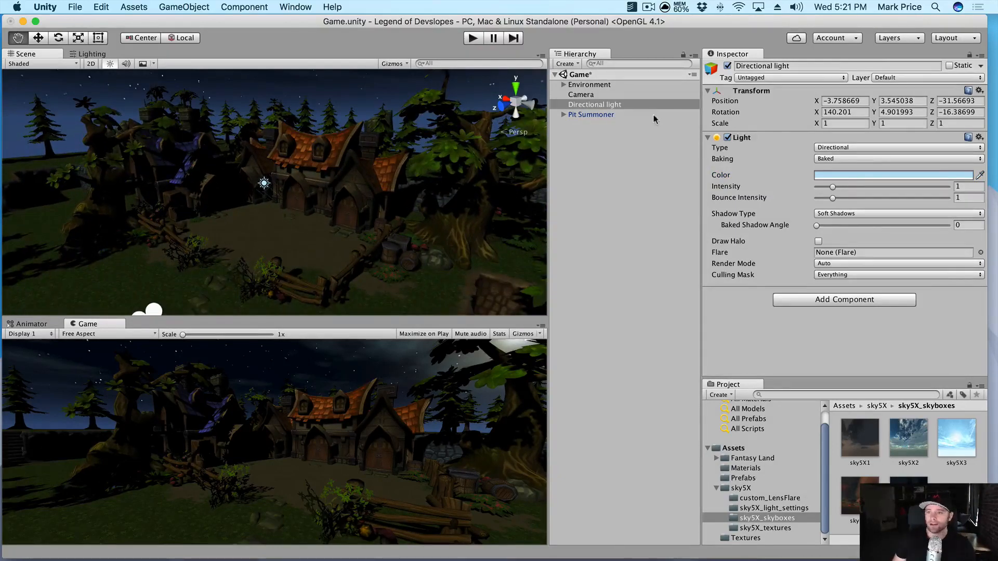
{"action": "left_click", "coordinate": [619, 105]}
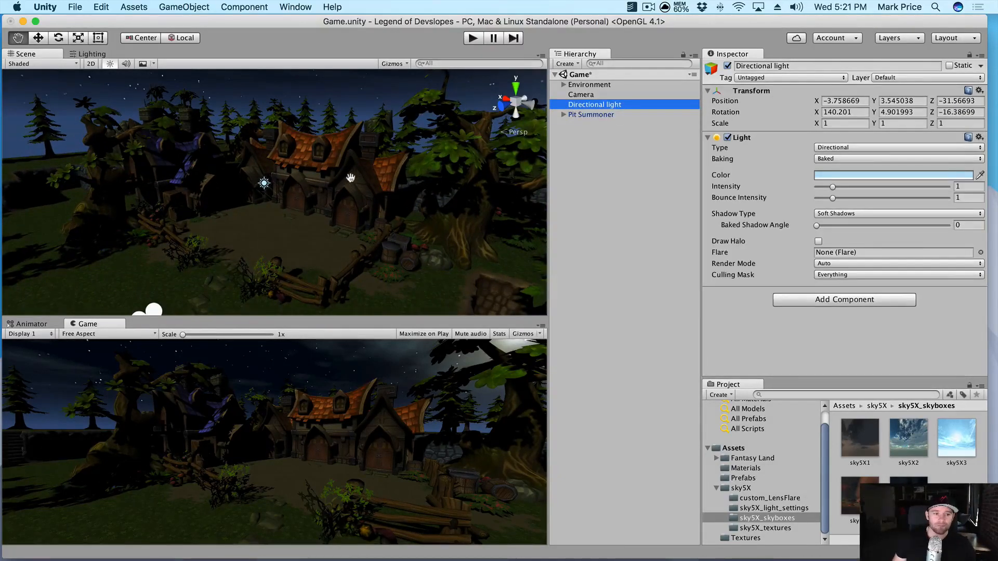
{"action": "key", "text": "w"}
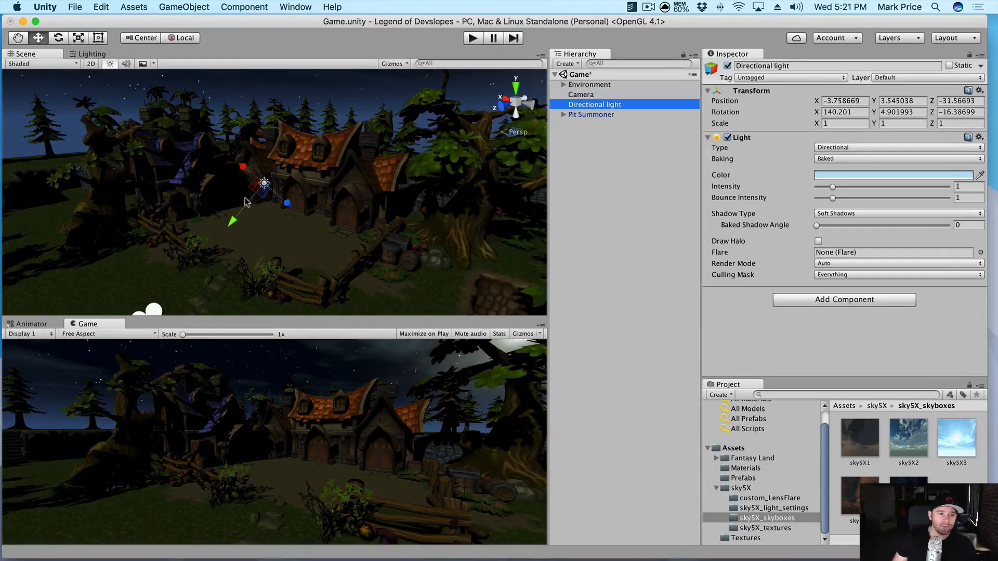
{"action": "left_click_drag", "start_coordinate": [344, 155], "coordinate": [227, 211], "text": "alt"}
{"action": "left_click", "coordinate": [183, 40]}
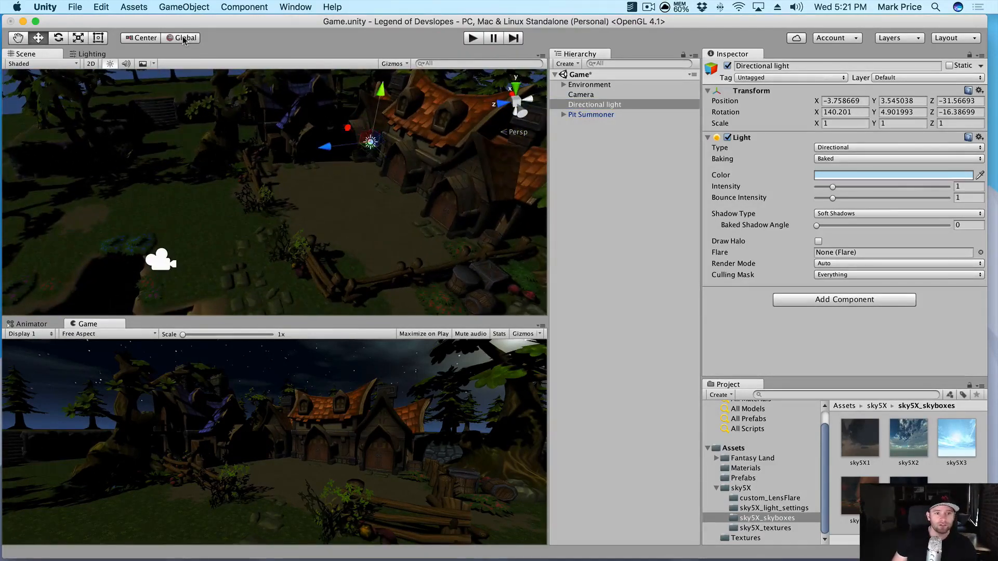
{"action": "left_click_drag", "start_coordinate": [398, 150], "coordinate": [477, 188], "text": "alt"}
{"action": "left_click_drag", "start_coordinate": [206, 155], "coordinate": [146, 223]}
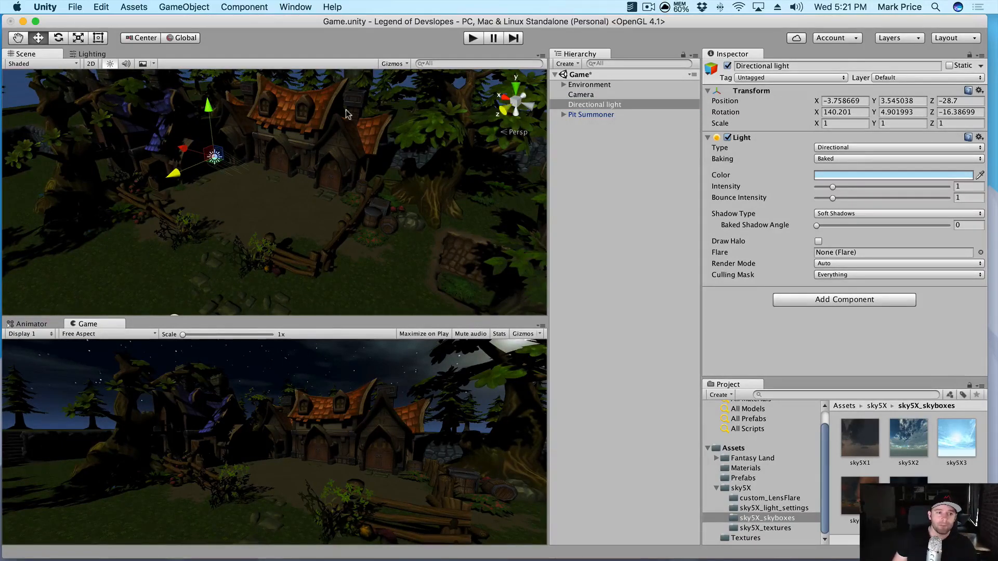
Rotate the Directional light to about 135.7, 47.1, -21.8 so it strikes the village from another direction.
{"action": "left_click", "coordinate": [603, 105]}
{"action": "key", "text": "e"}
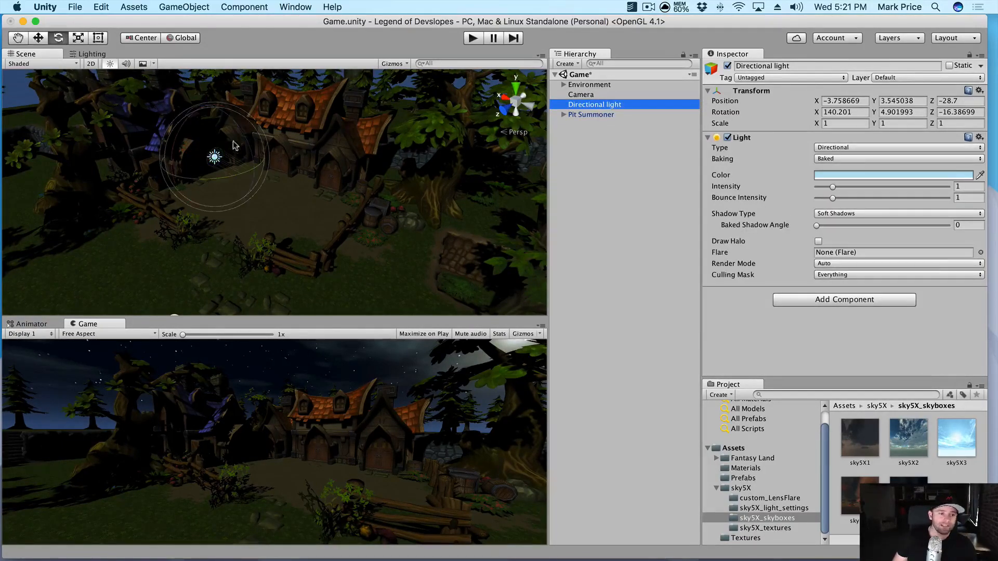
{"action": "left_click_drag", "start_coordinate": [249, 144], "coordinate": [269, 188]}
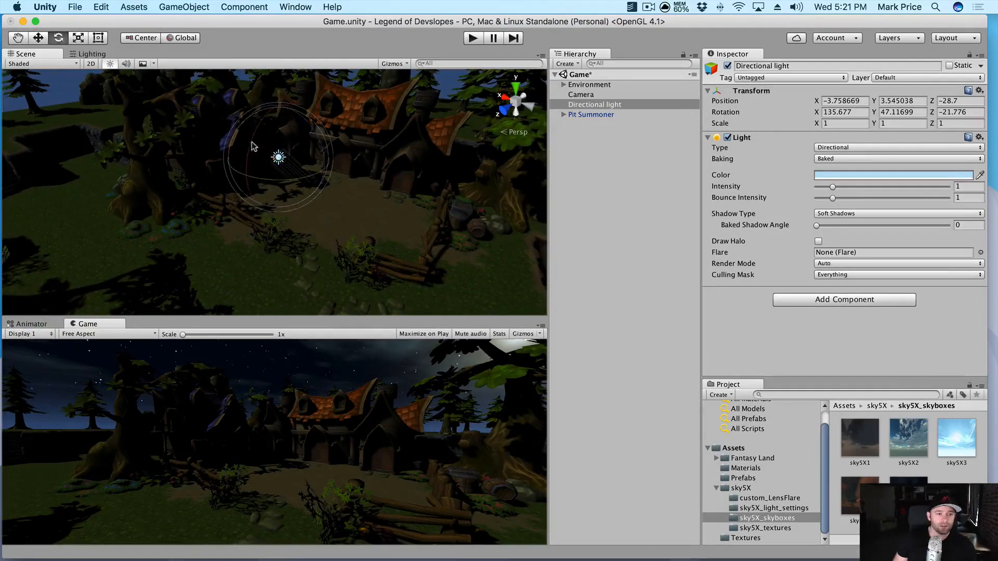
Rotate the Directional light about the vertical axis to a Y rotation of about 77.4.
{"action": "mouse_move", "coordinate": [270, 182]}
{"action": "left_mouse_down"}
{"action": "mouse_move", "coordinate": [311, 184]}
{"action": "mouse_move", "coordinate": [190, 182]}
{"action": "mouse_move", "coordinate": [207, 182]}
{"action": "mouse_move", "coordinate": [181, 197]}
{"action": "mouse_move", "coordinate": [409, 275]}
{"action": "mouse_move", "coordinate": [340, 301]}
{"action": "mouse_move", "coordinate": [261, 196]}
{"action": "left_mouse_up"}
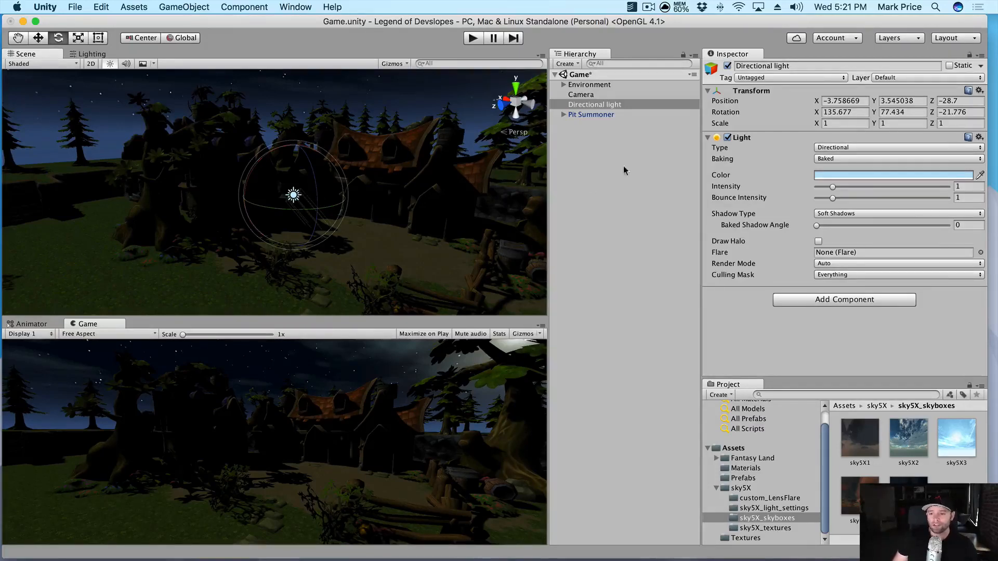
Try No Shadows and Hard Shadows as the Directional light's shadow type, and restore Soft Shadows.
{"action": "left_click", "coordinate": [828, 214]}
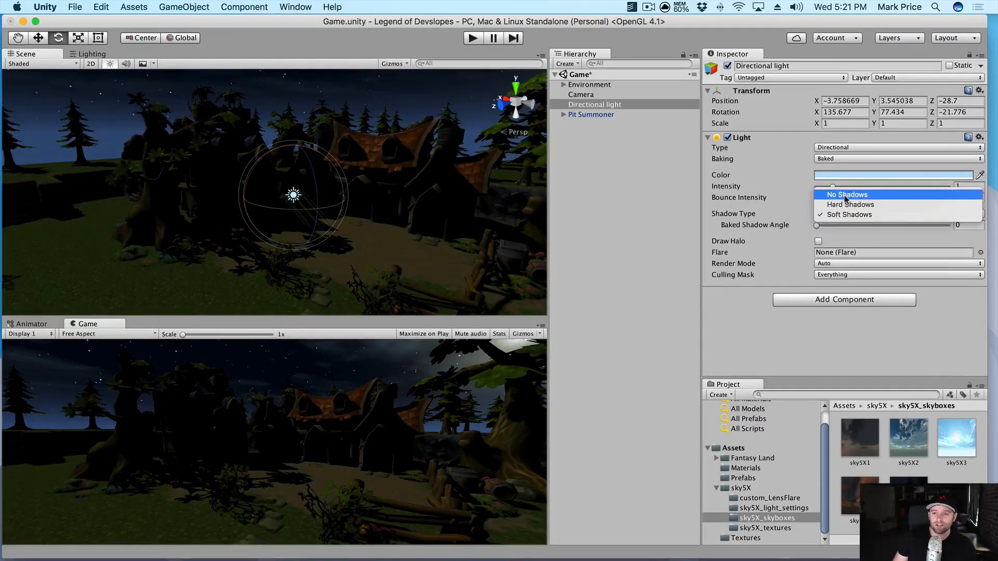
{"action": "left_click", "coordinate": [632, 173]}
{"action": "left_click", "coordinate": [828, 213]}
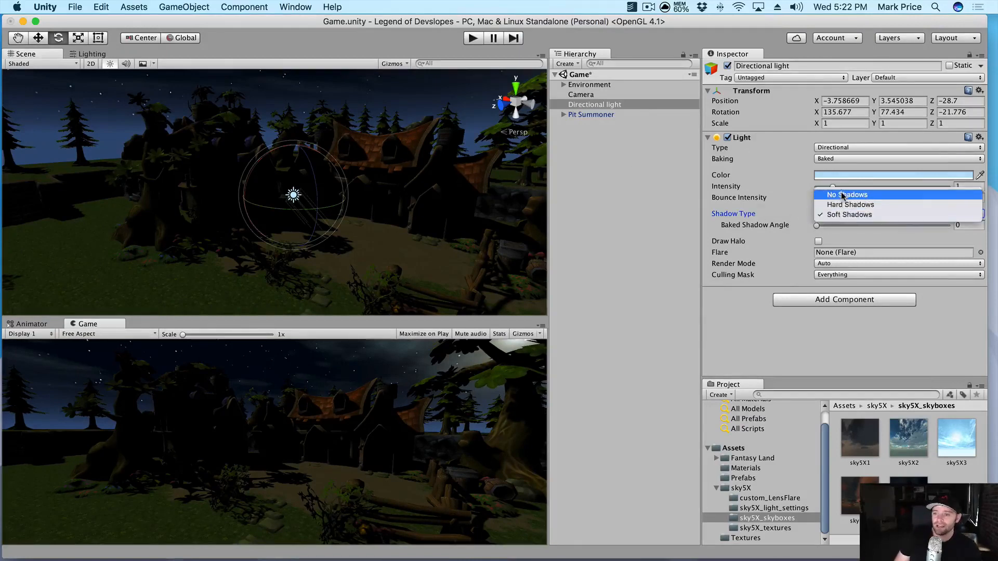
{"action": "left_click", "coordinate": [843, 196]}
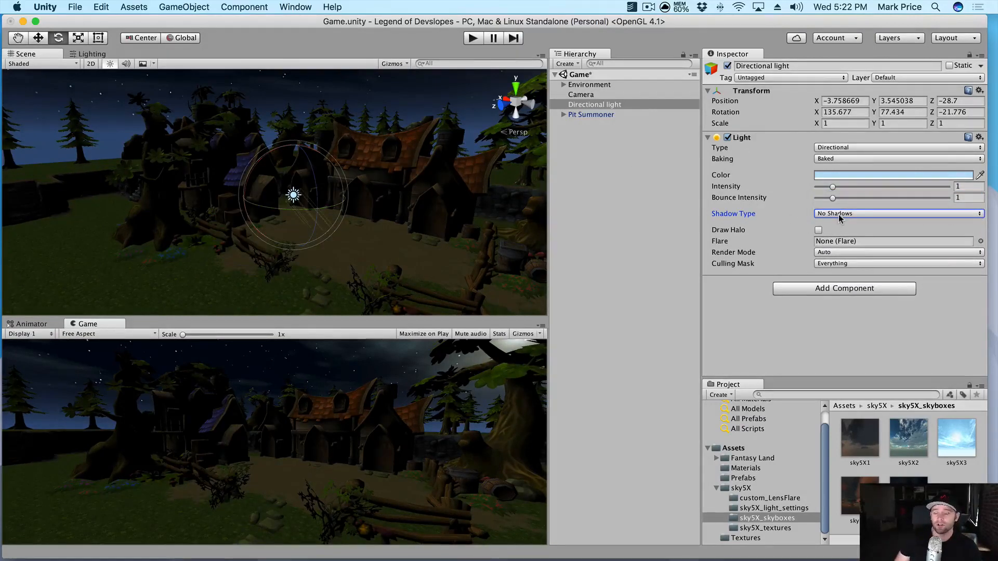
{"action": "left_click", "coordinate": [840, 214]}
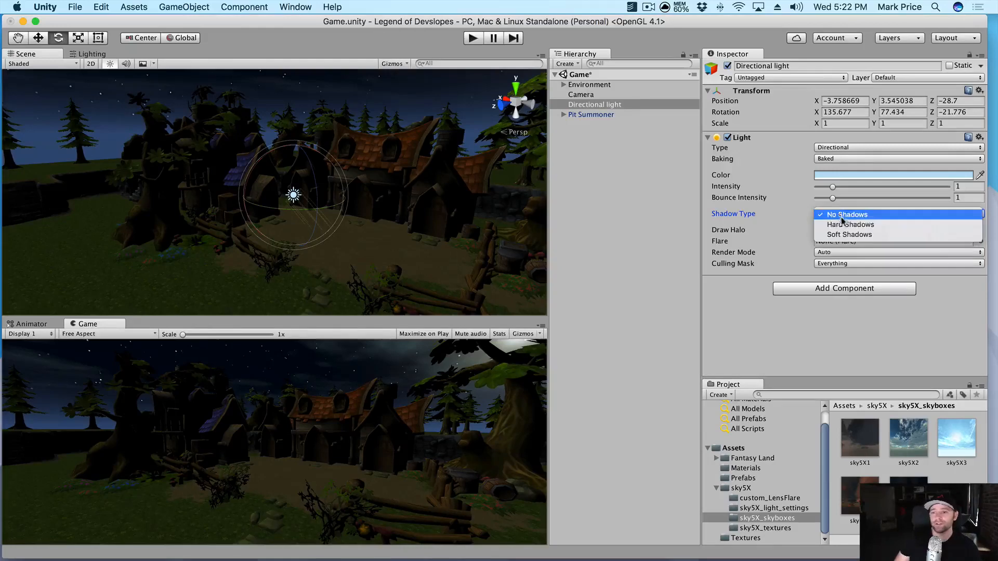
{"action": "left_click", "coordinate": [841, 225]}
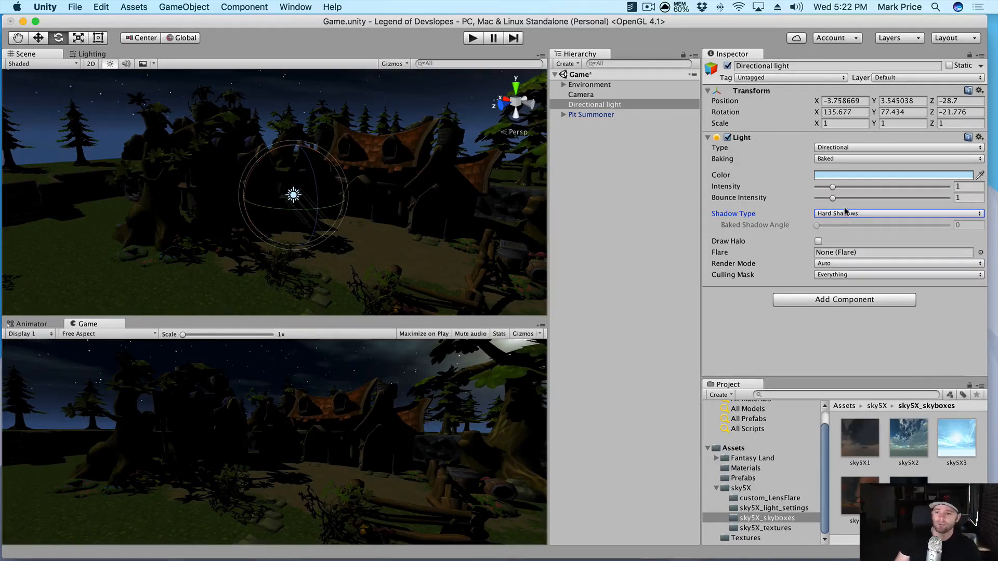
{"action": "left_click", "coordinate": [842, 214]}
{"action": "left_click", "coordinate": [842, 225]}
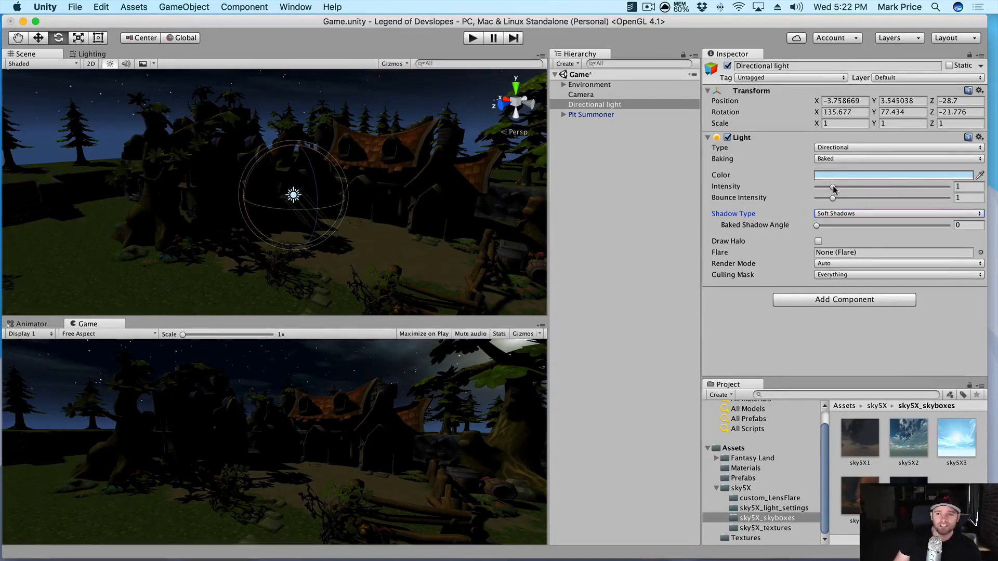
Set the Directional light's intensity to 1.04 and bounce intensity to 0.85, and save the scene.
{"action": "mouse_move", "coordinate": [833, 188]}
{"action": "left_mouse_down"}
{"action": "mouse_move", "coordinate": [880, 186]}
{"action": "mouse_move", "coordinate": [828, 186]}
{"action": "mouse_move", "coordinate": [870, 199]}
{"action": "mouse_move", "coordinate": [815, 199]}
{"action": "mouse_move", "coordinate": [830, 198]}
{"action": "left_mouse_up"}
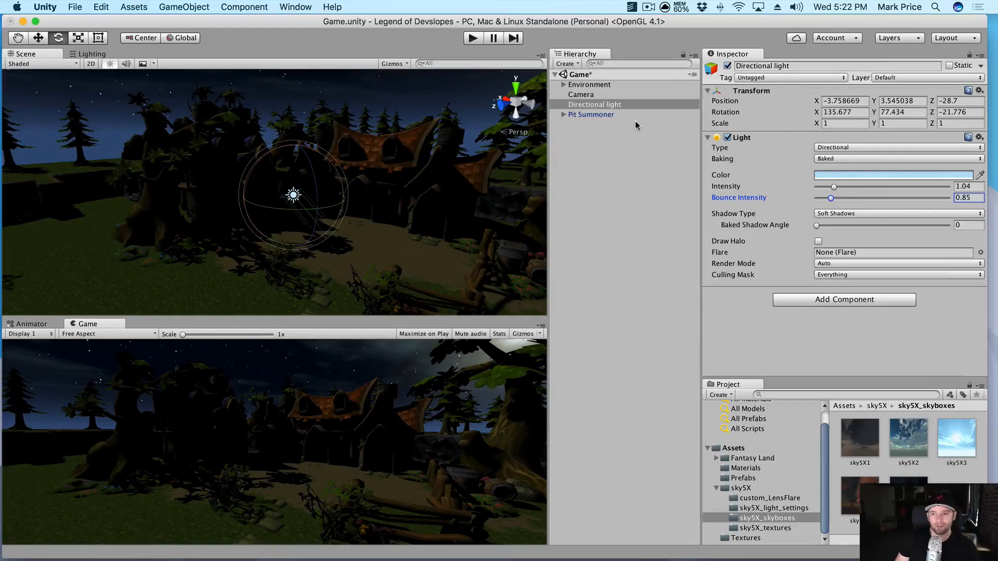
{"action": "key", "text": "super+s"}
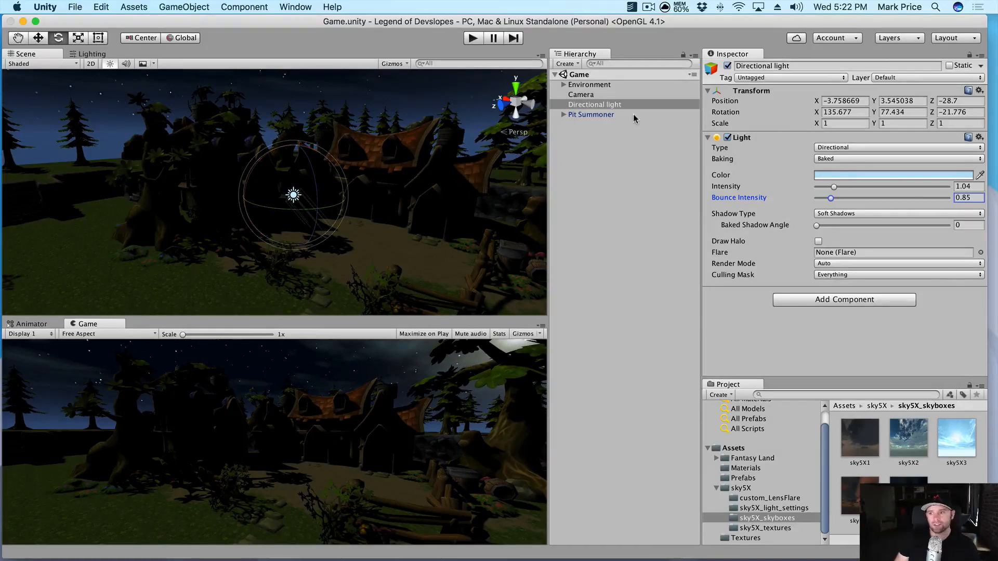